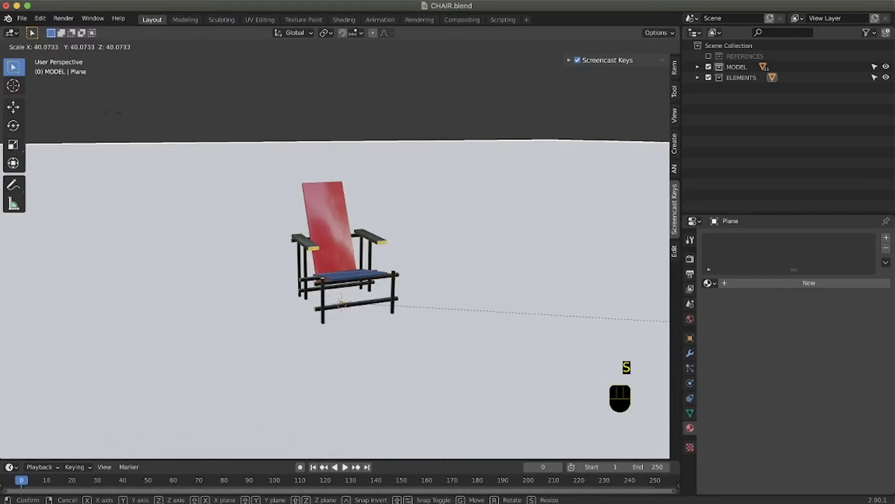
Step: Scale the floor plane under the chair up to about 40 times its size
left_click(151, 113)
scroll(546, 195, "down", 5)
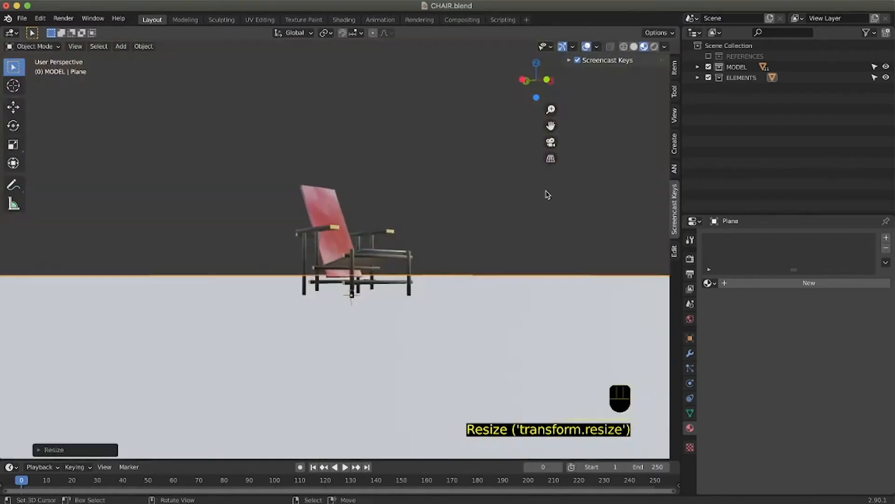
scroll(546, 191, "up", 10)
scroll(543, 184, "down", 10)
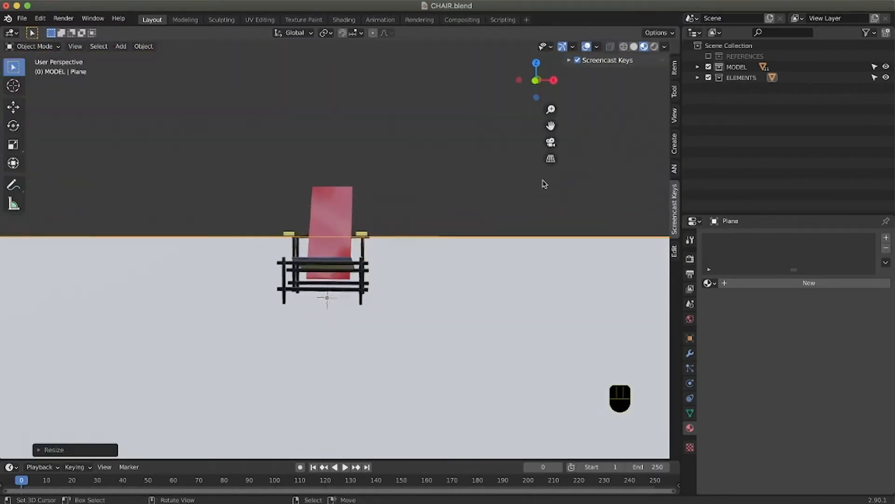
Step: Examine the chair on the enlarged floor plane from the front, both sides, above and at floor level
scroll(541, 182, "up", 3)
scroll(356, 261, "up", 8, "ctrl")
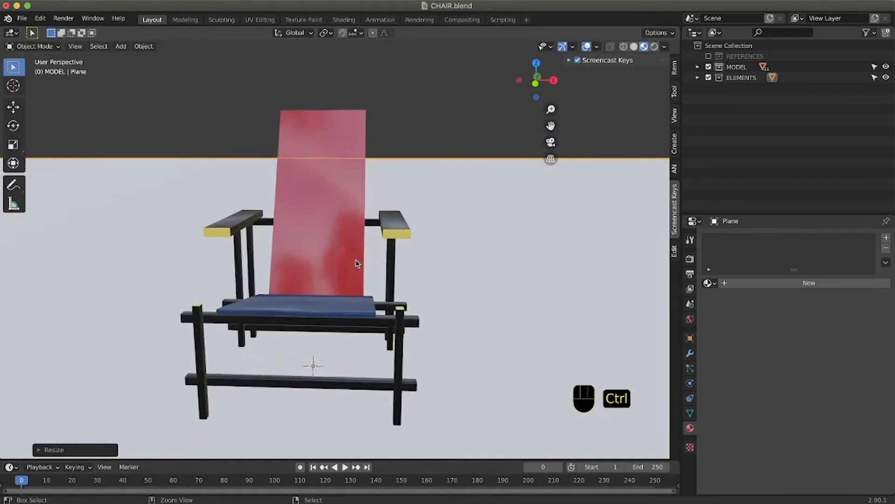
scroll(356, 261, "up", 6)
scroll(363, 248, "right", 10)
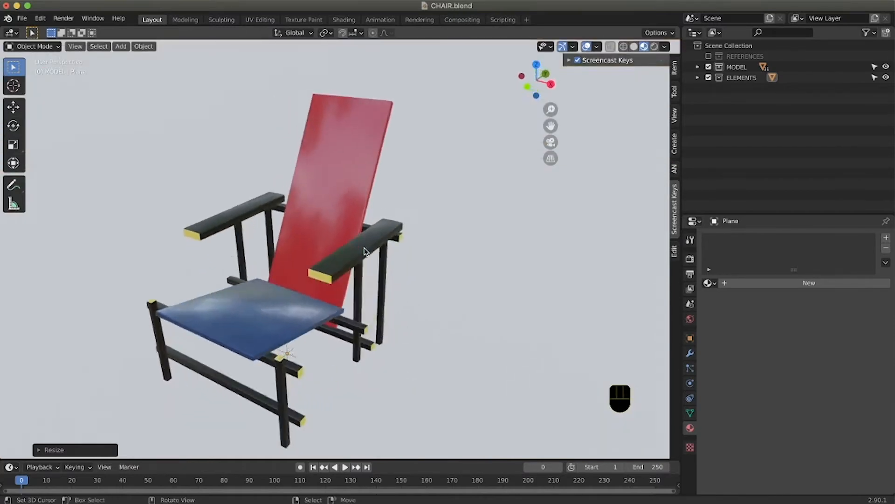
scroll(363, 248, "down", 3)
scroll(363, 248, "left", 3, "shift")
scroll(365, 252, "left", 1, "shift")
scroll(365, 252, "up", 2)
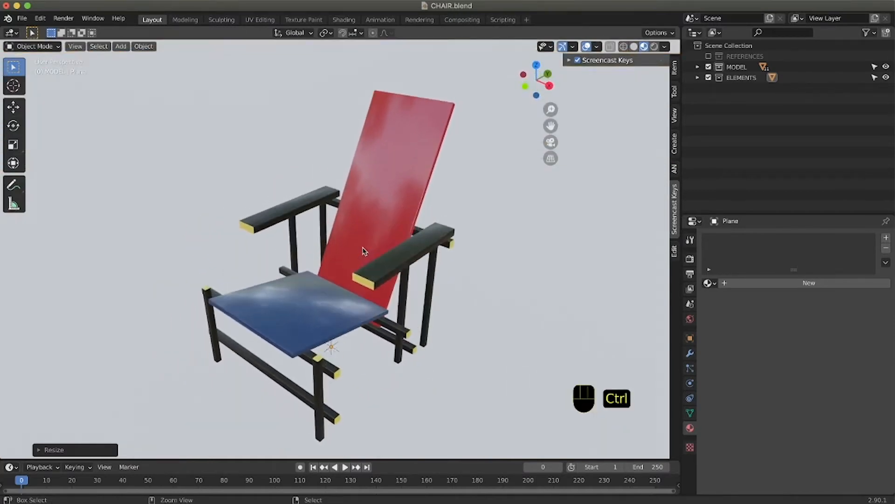
scroll(365, 252, "down", 5, "ctrl")
scroll(364, 252, "down", 4, "shift")
scroll(362, 251, "right", 2, "shift")
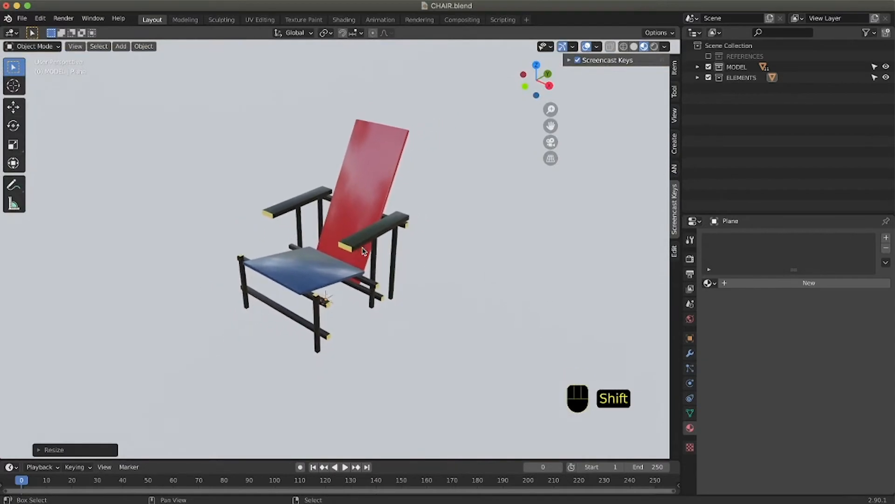
scroll(344, 243, "up", 2, "ctrl")
scroll(344, 242, "up", 3, "ctrl")
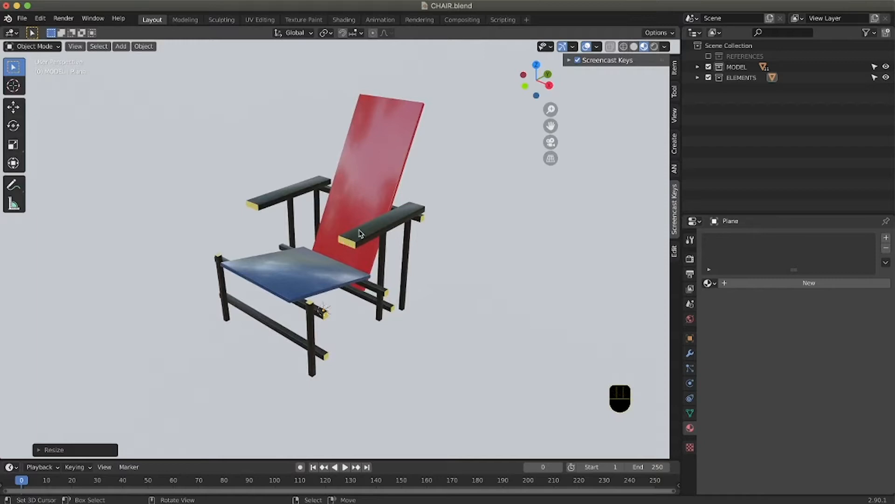
scroll(391, 253, "left", 10)
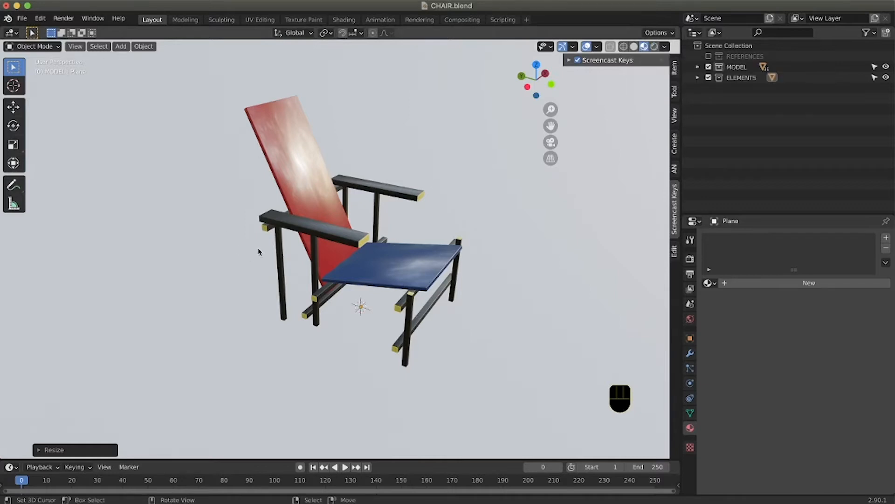
scroll(361, 223, "right", 10)
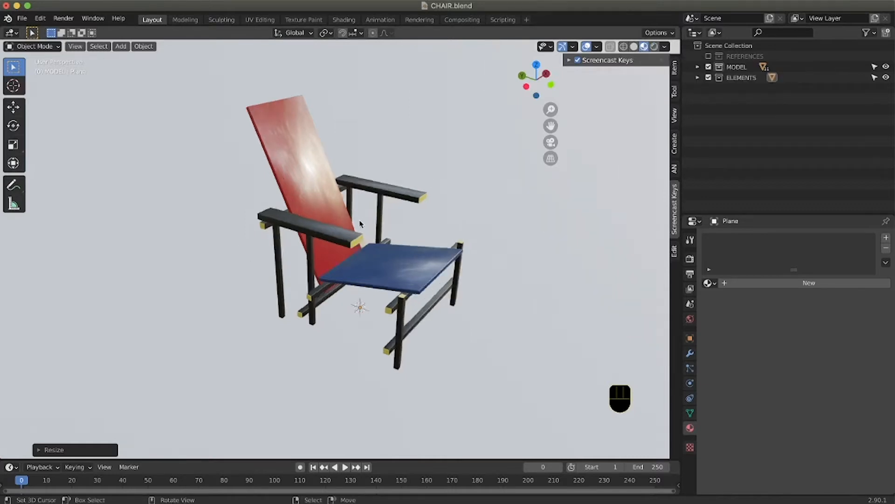
scroll(361, 223, "down", 5)
scroll(362, 223, "left", 5)
scroll(361, 223, "up", 10)
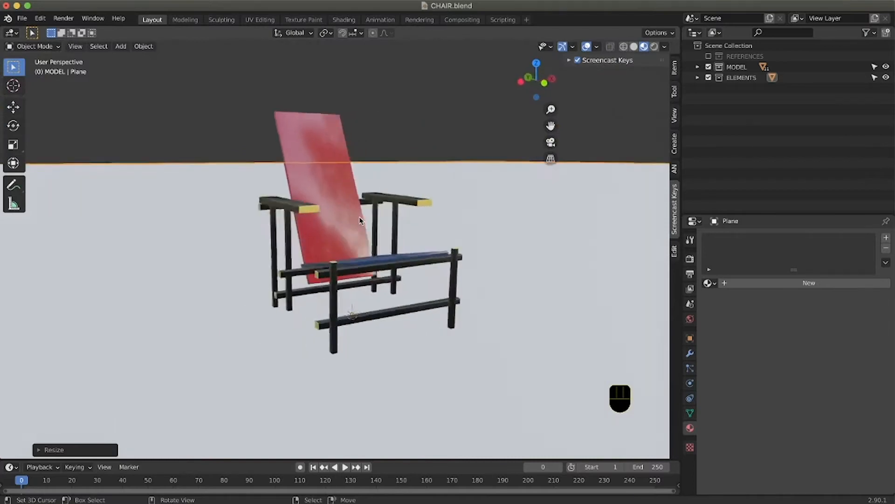
scroll(354, 216, "down", 8)
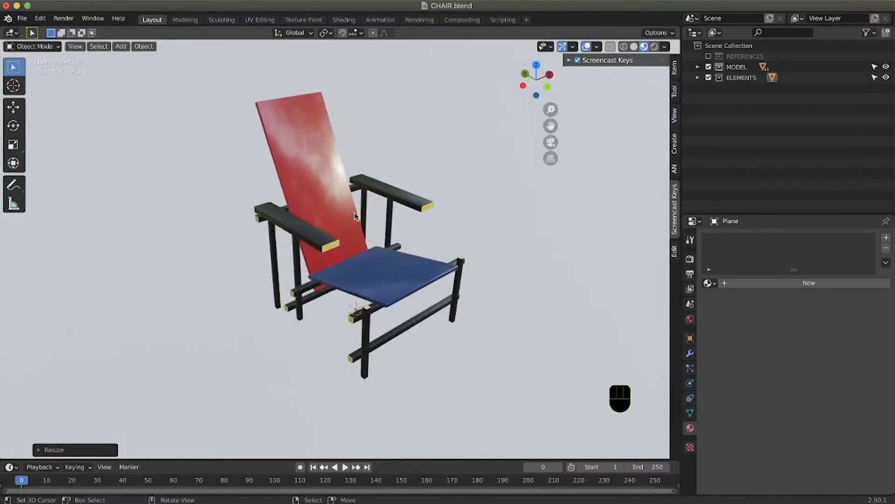
scroll(354, 216, "up", 8)
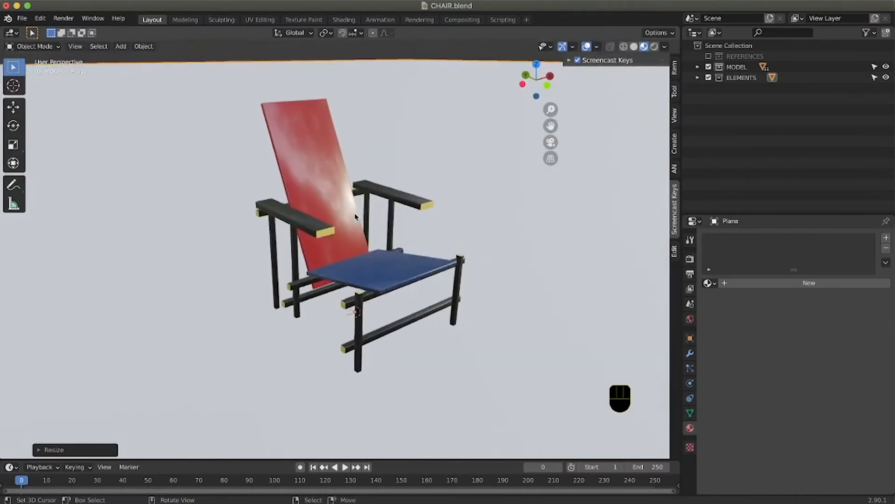
Step: Assign the existing BLACK material to the floor plane and make it a single-user copy
left_click(468, 233)
scroll(485, 220, "down", 8)
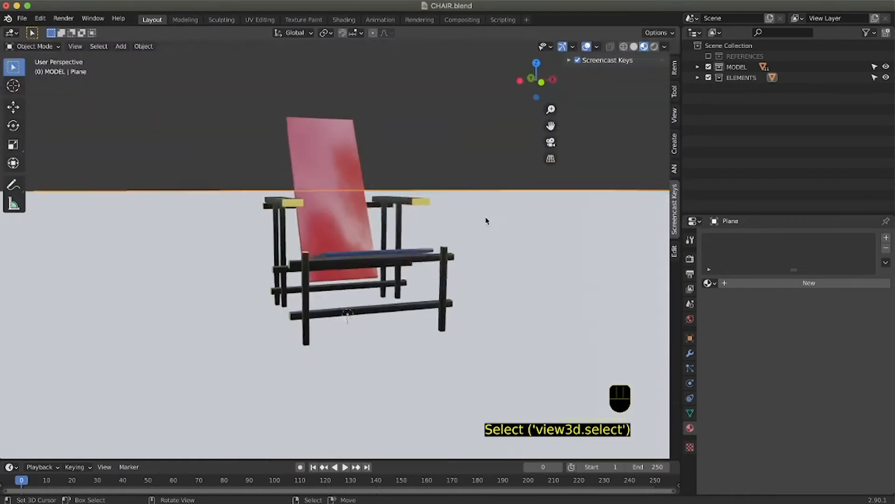
left_click(710, 283)
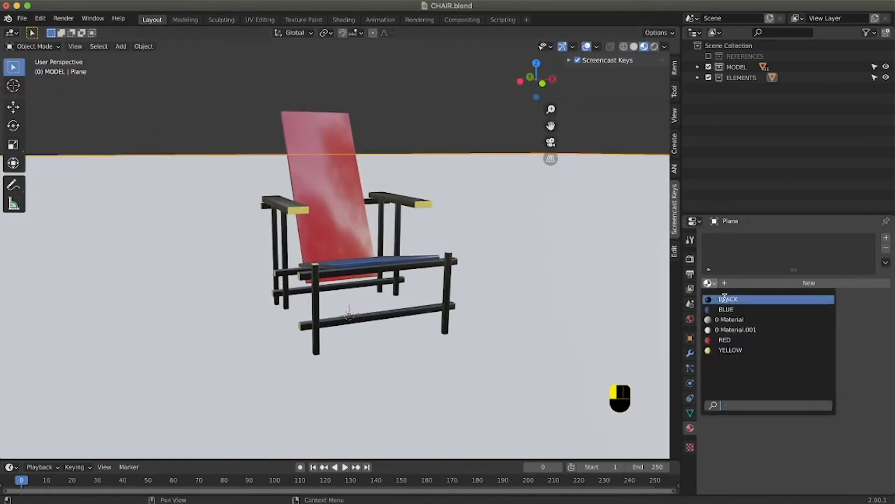
left_click(727, 298)
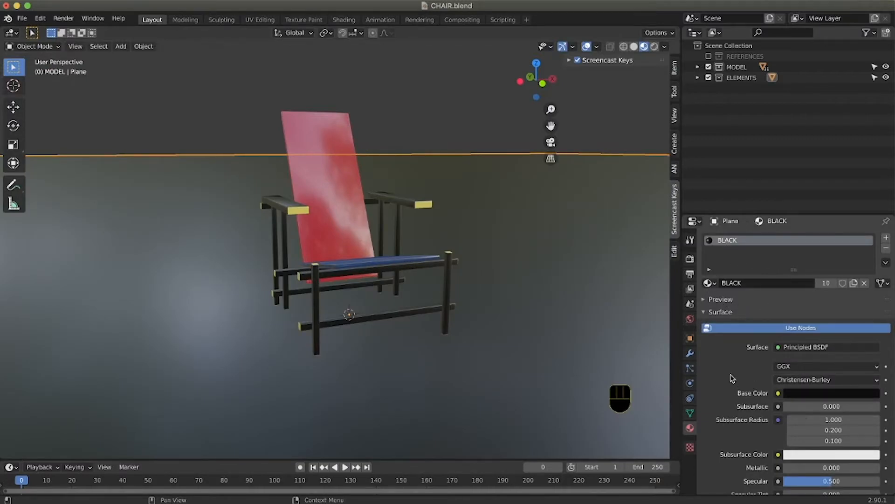
left_click_drag(798, 216, 780, 207)
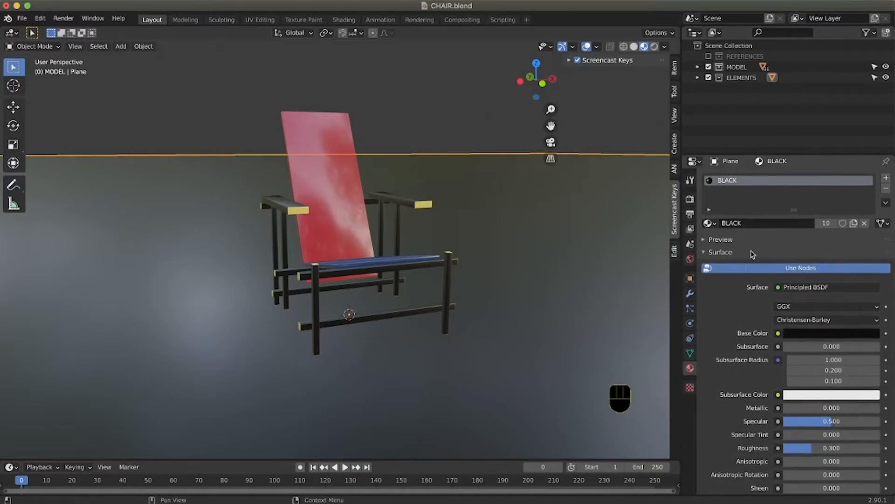
left_click(828, 223)
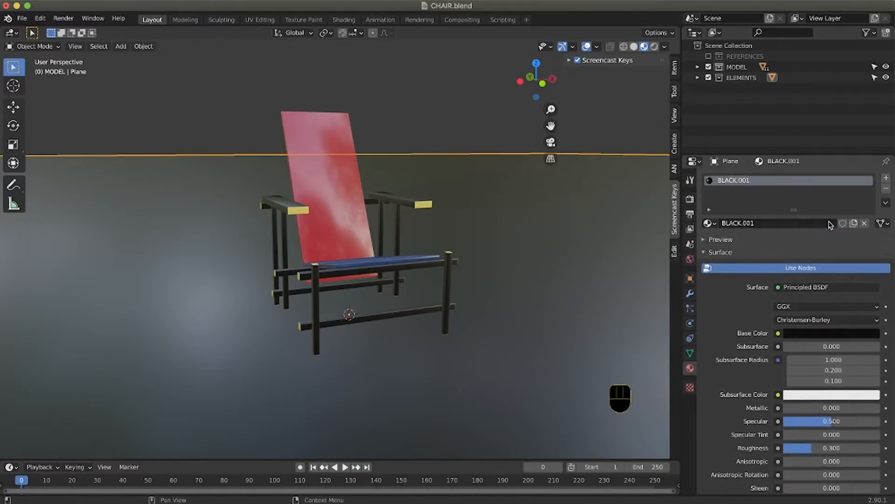
Step: Rename the floor plane's copied material as WHITE_FLOOR
double_click(734, 182)
key("shift")
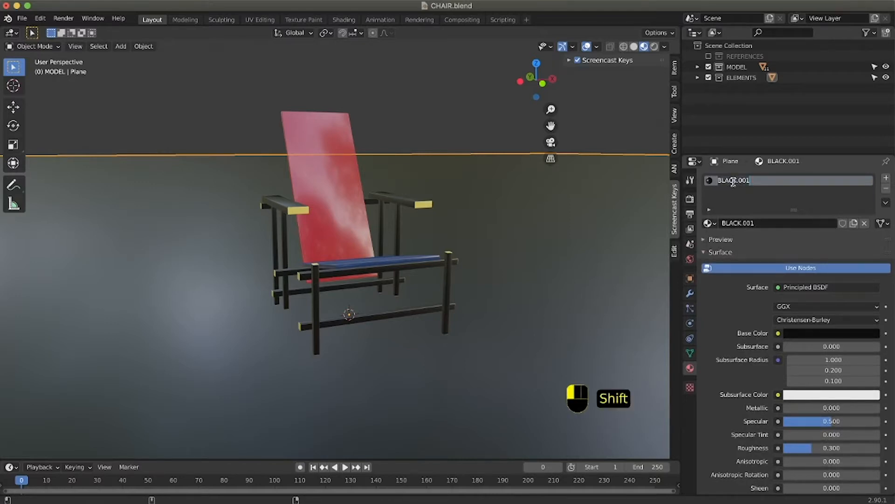
type("WHITE_LOOR")
key("Return")
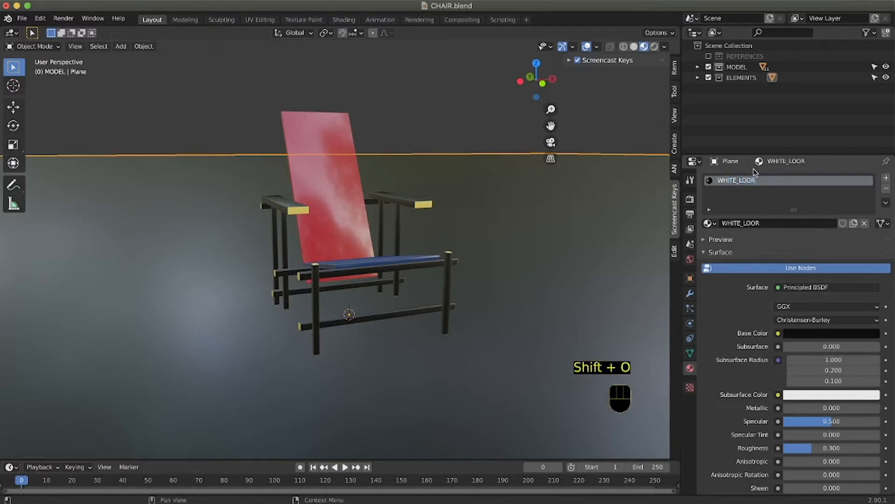
double_click(740, 181)
left_click(747, 194)
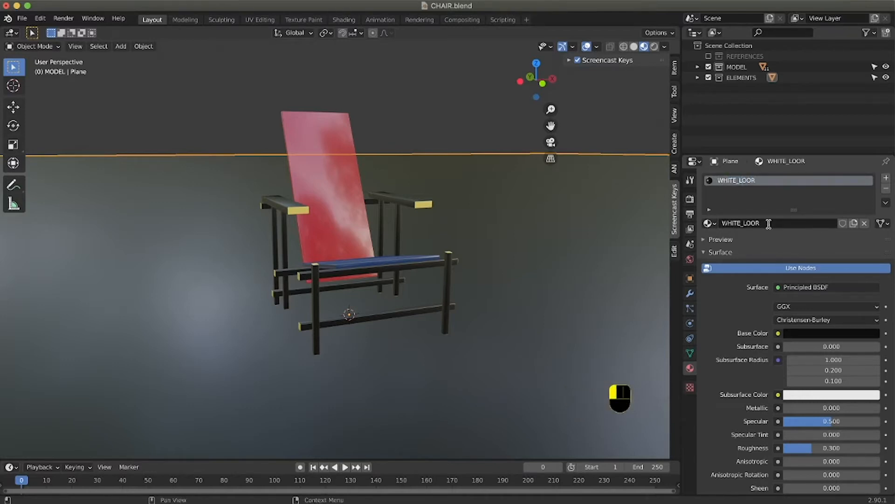
type("F")
key("Return")
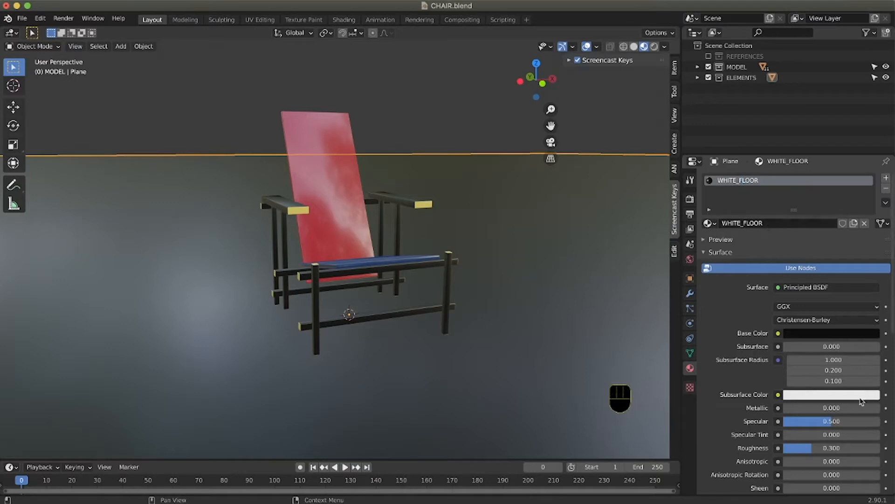
Step: Set the base color of the WHITE_FLOOR material to full-brightness white
left_click(806, 334)
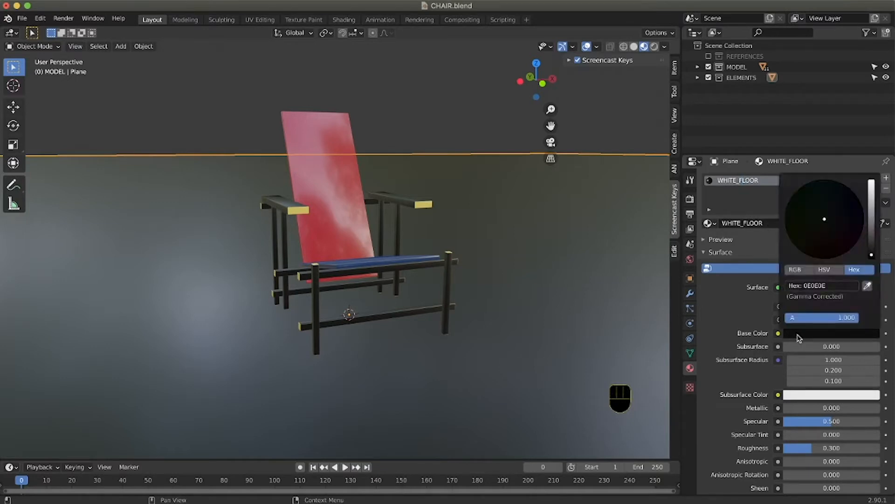
left_click(872, 201)
left_click_drag(872, 196, 872, 179)
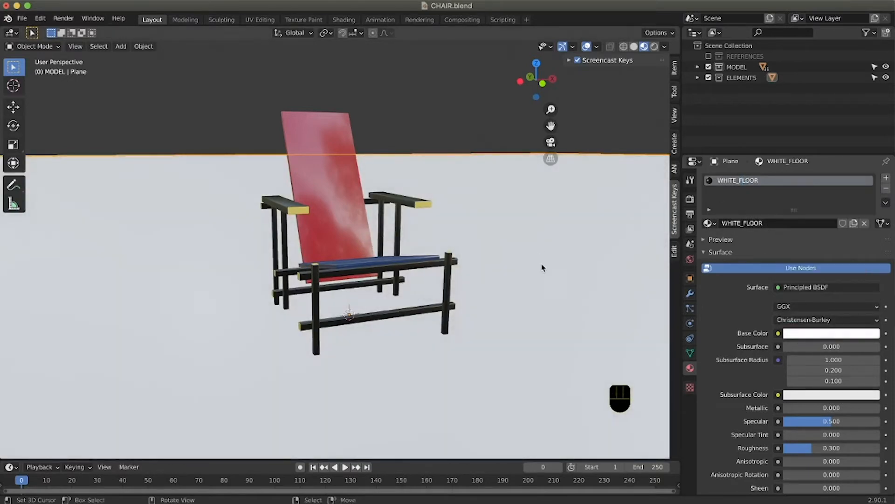
Step: Examine the white floor and the chair's contact with it from low and side angles
middle_click_drag(542, 268, 582, 282)
scroll(516, 255, "down", 5)
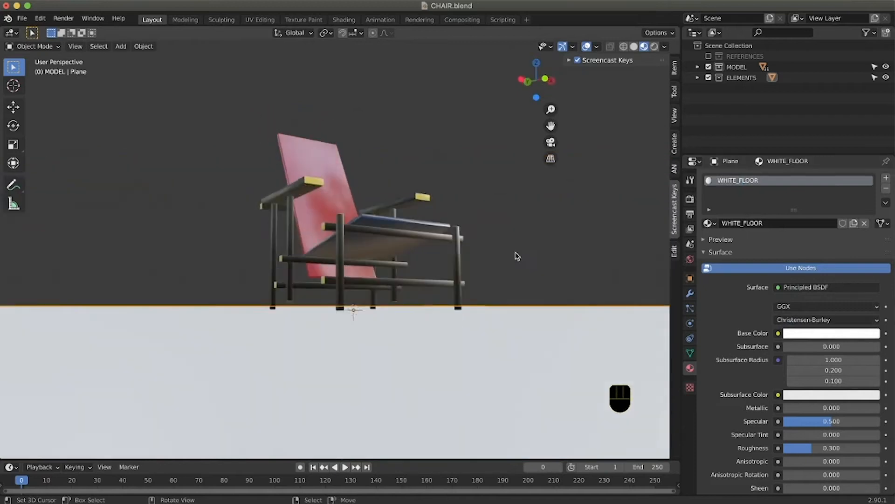
scroll(516, 255, "up", 10)
scroll(516, 255, "down", 6)
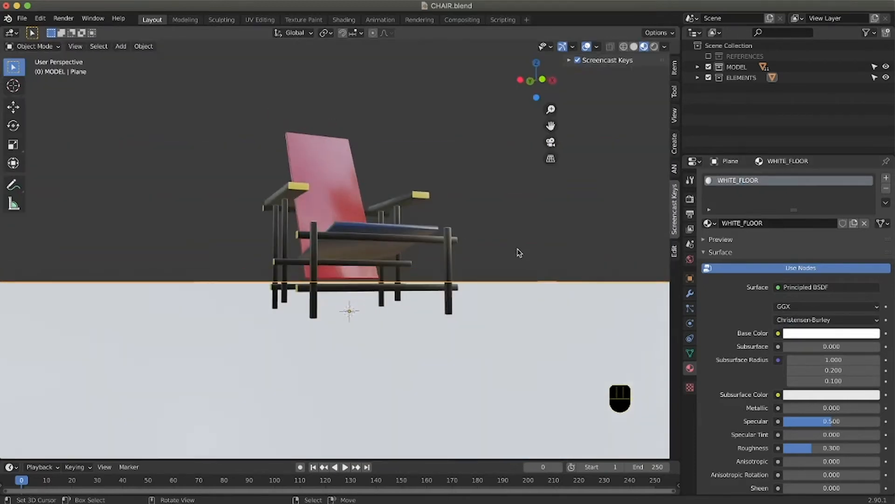
scroll(519, 255, "down", 3)
scroll(519, 255, "up", 3)
scroll(518, 255, "up", 1)
scroll(518, 255, "left", 6)
scroll(518, 255, "down", 2)
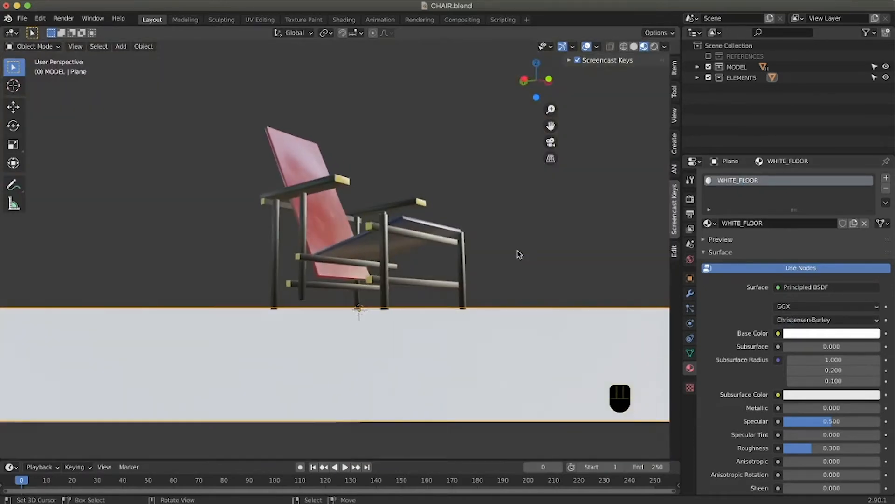
scroll(519, 255, "up", 3)
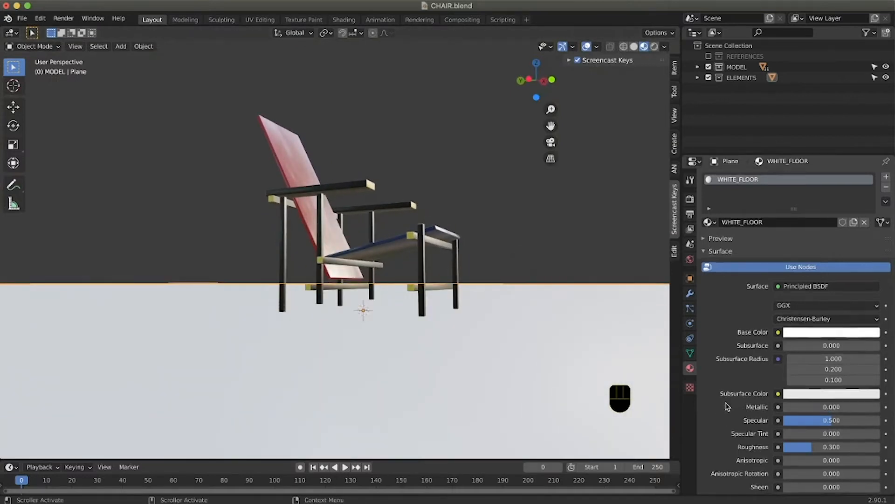
Step: Set the roughness of the WHITE_FLOOR material to 0.6
scroll(772, 411, "down", 5)
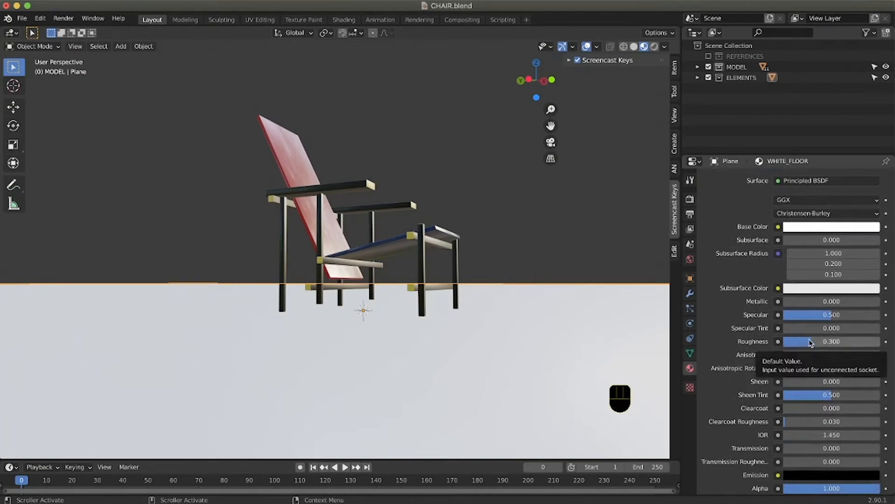
left_click(810, 342)
type("0.6")
key("Return")
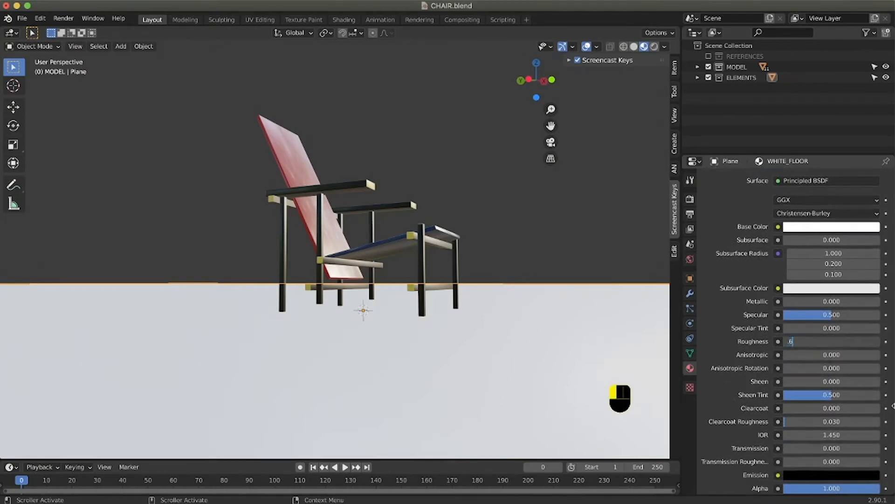
scroll(500, 294, "up", 5)
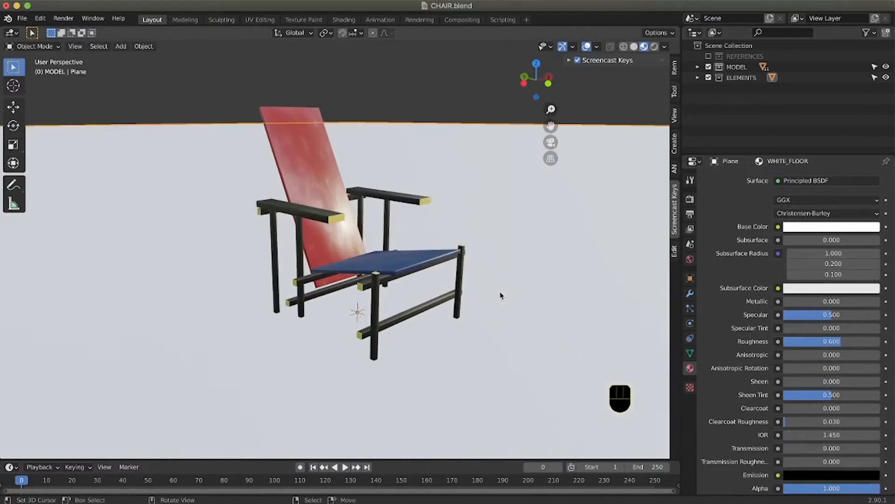
Step: Switch the viewport to rendered shading and check the chair and white floor against the environment background
scroll(500, 294, "up", 4)
scroll(500, 293, "left", 4)
scroll(500, 294, "down", 4)
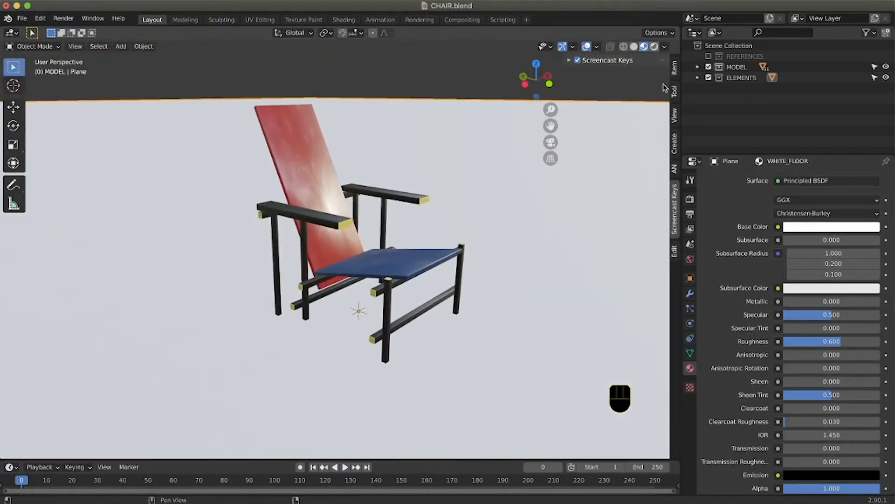
left_click(655, 47)
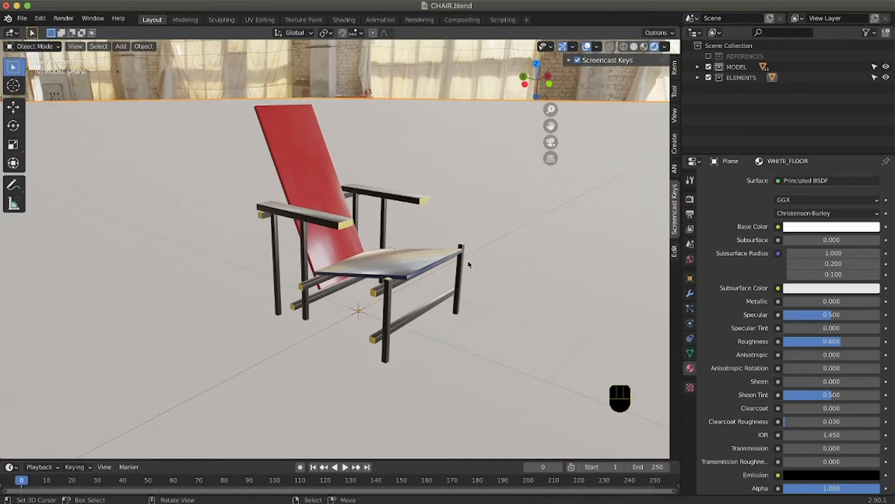
scroll(513, 229, "up", 2)
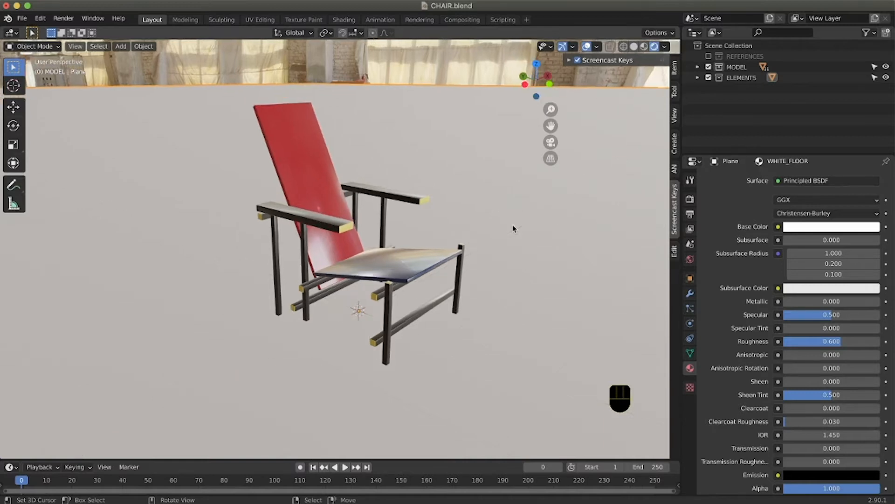
scroll(513, 229, "left", 5)
scroll(512, 229, "right", 10)
scroll(512, 230, "up", 8)
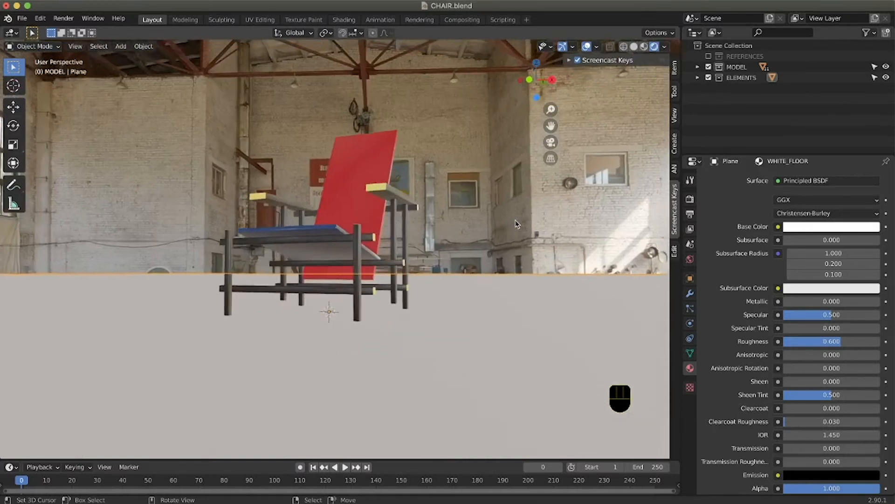
scroll(514, 224, "up", 5)
scroll(514, 224, "down", 10)
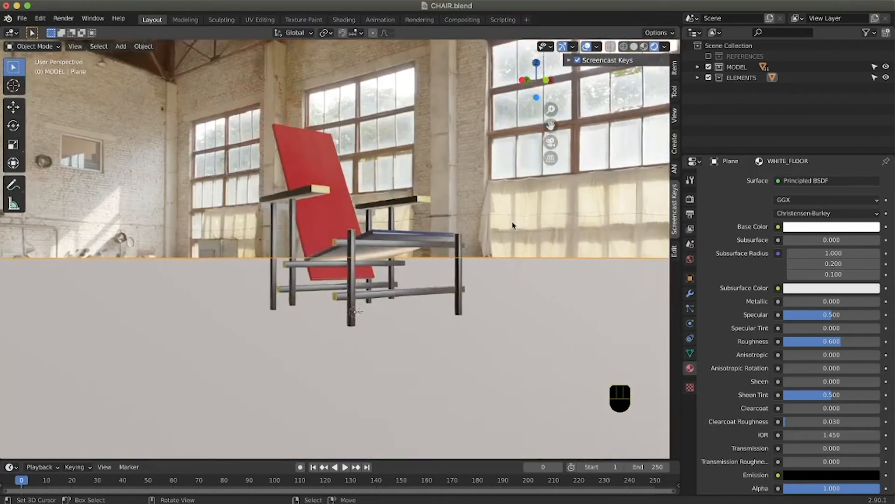
Step: Examine the rendered chair on the white floor from the front, both sides and slightly above
scroll(479, 270, "down", 5)
scroll(481, 268, "right", 10)
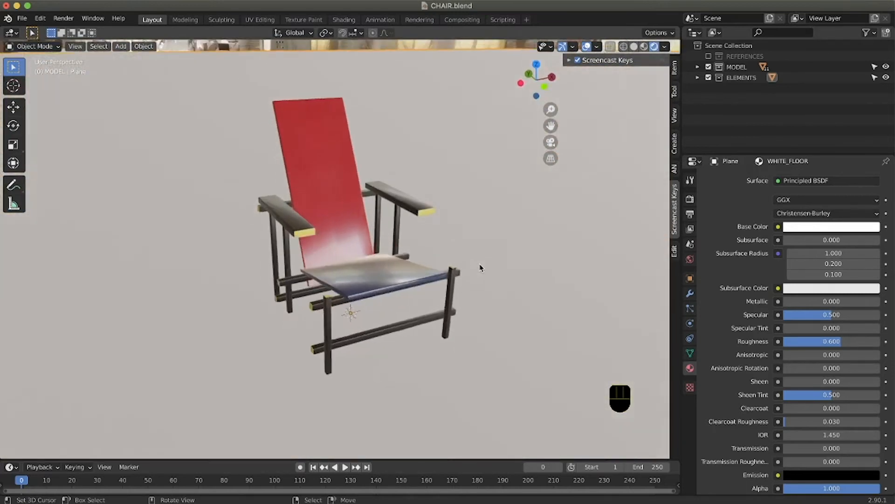
scroll(484, 264, "right", 15)
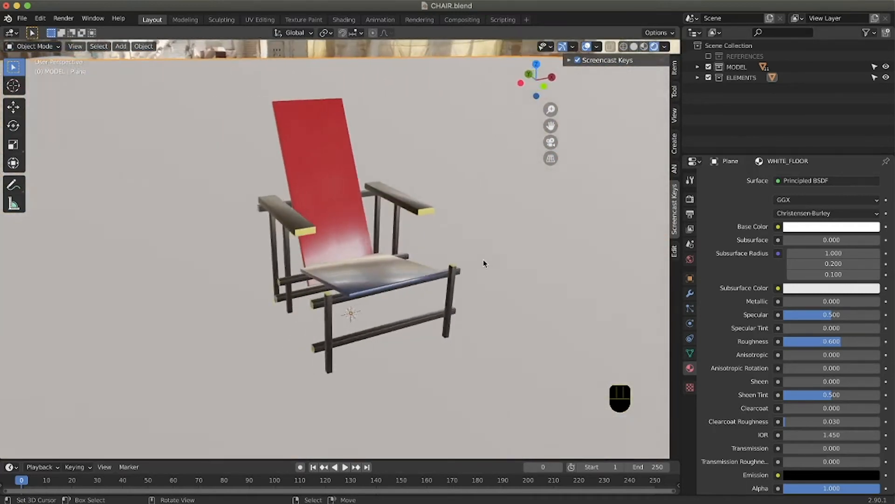
scroll(484, 264, "right", 15)
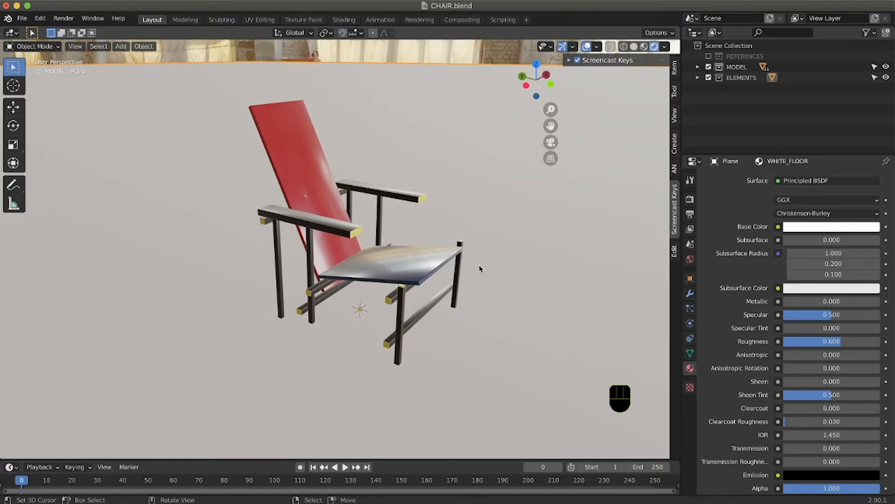
scroll(465, 258, "right", 10)
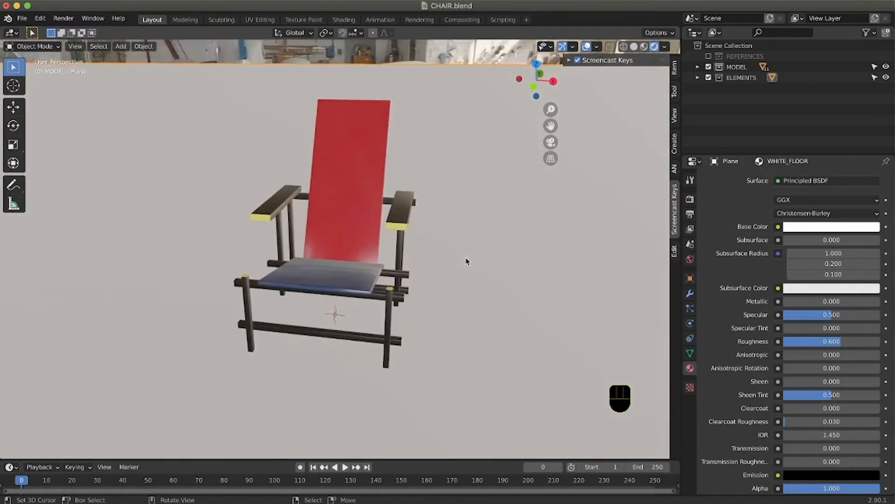
scroll(466, 258, "left", 5)
scroll(466, 258, "left", 10)
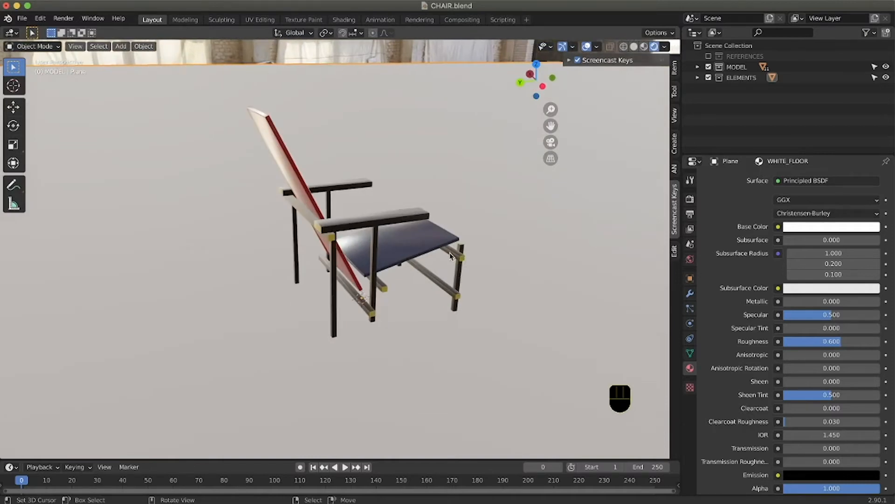
scroll(450, 255, "right", 10)
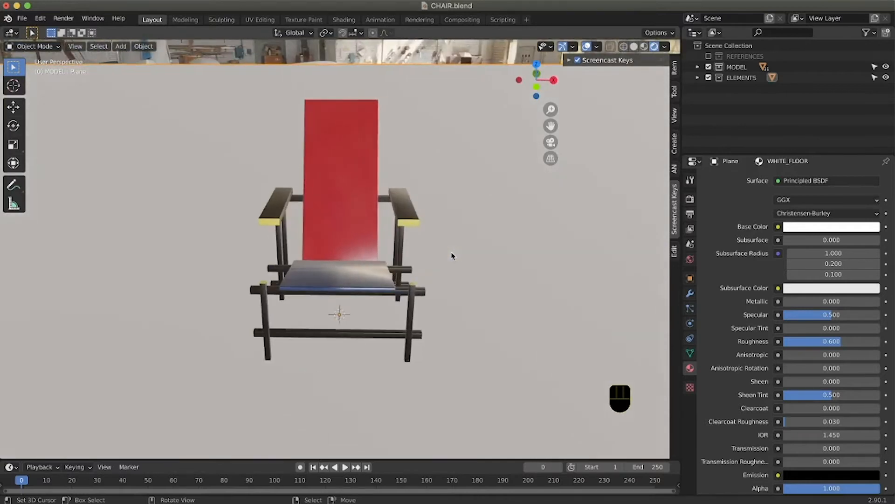
scroll(453, 256, "right", 8)
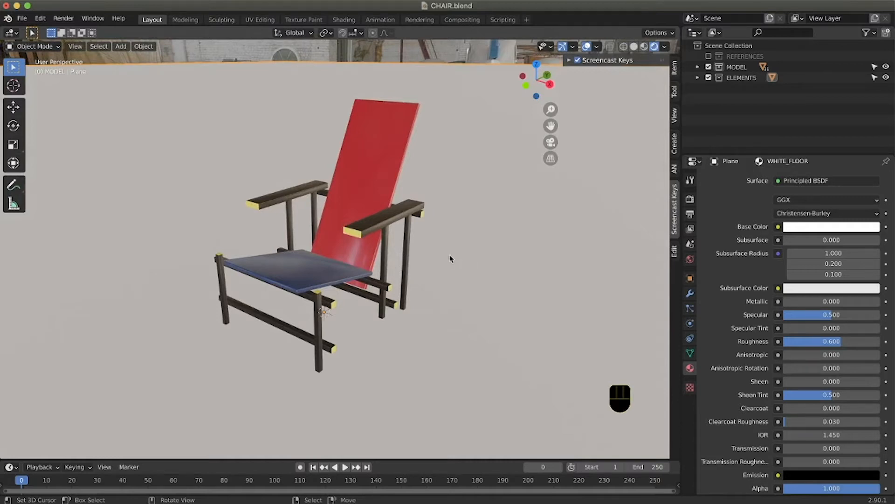
scroll(452, 256, "left", 5)
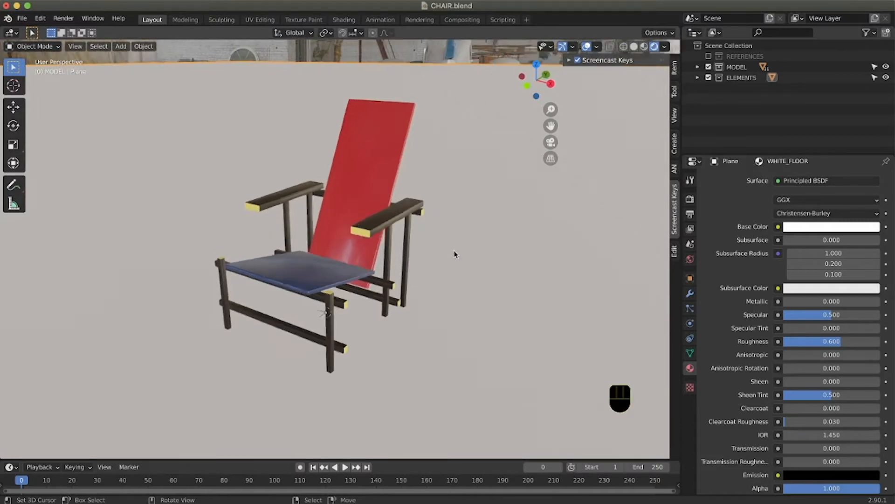
scroll(454, 254, "left", 10)
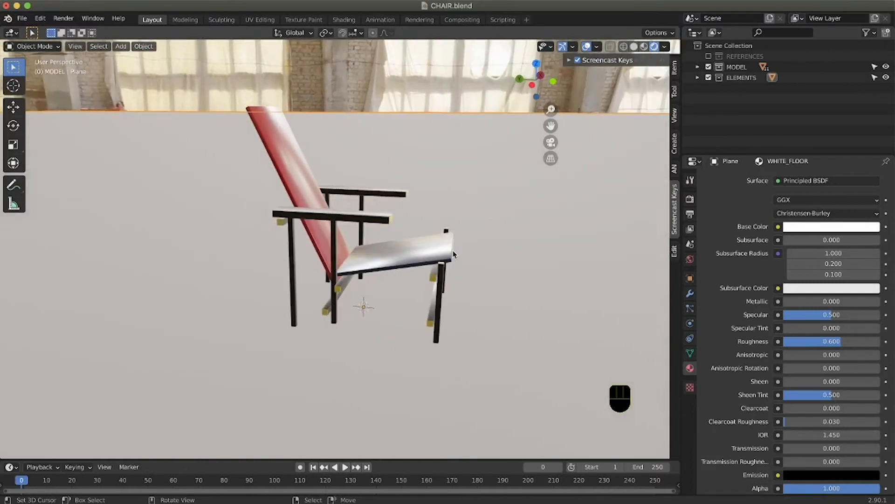
scroll(455, 254, "right", 10)
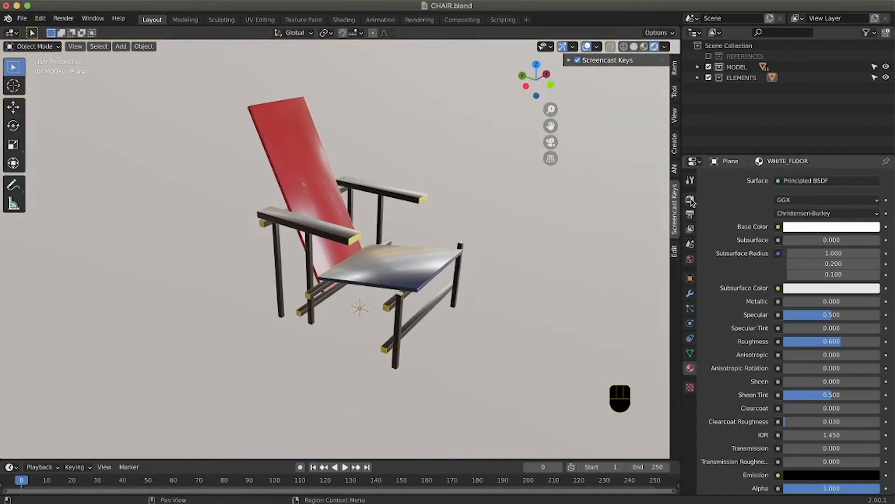
Step: Enable Ambient Occlusion in the scene's Eevee render settings
left_click(690, 199)
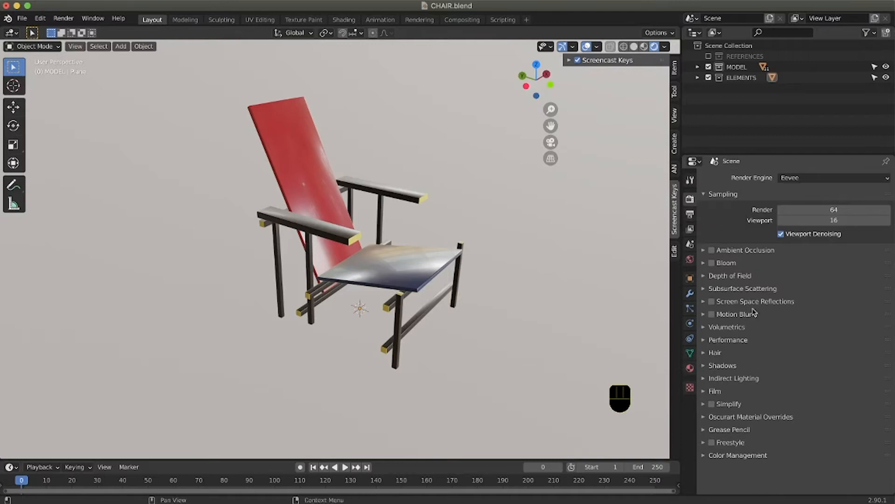
scroll(439, 289, "down", 10)
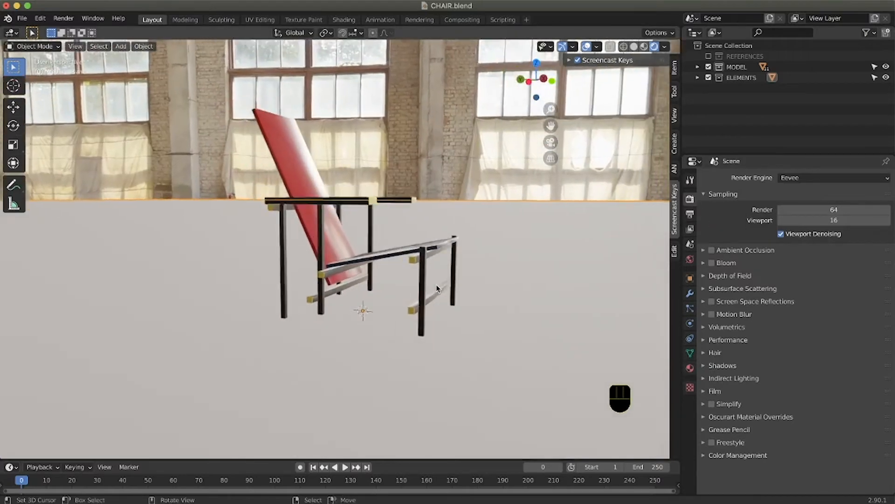
scroll(438, 288, "right", 10)
scroll(439, 288, "up", 5)
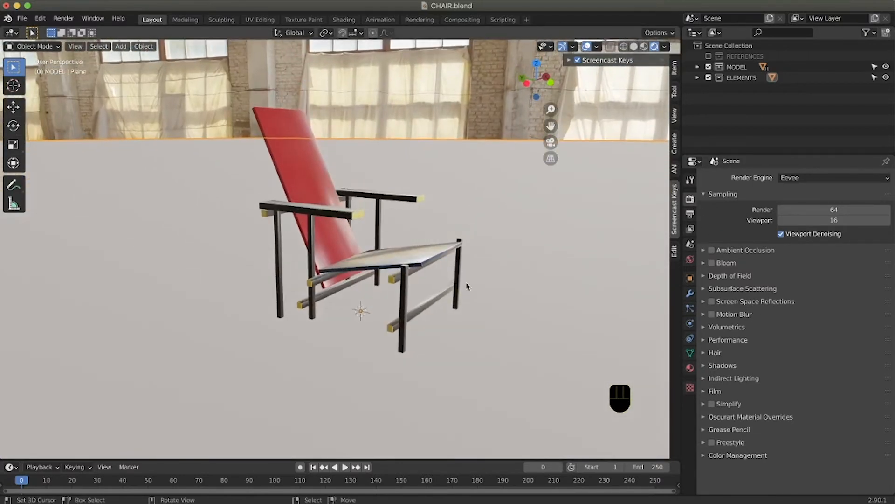
scroll(413, 339, "left", 4)
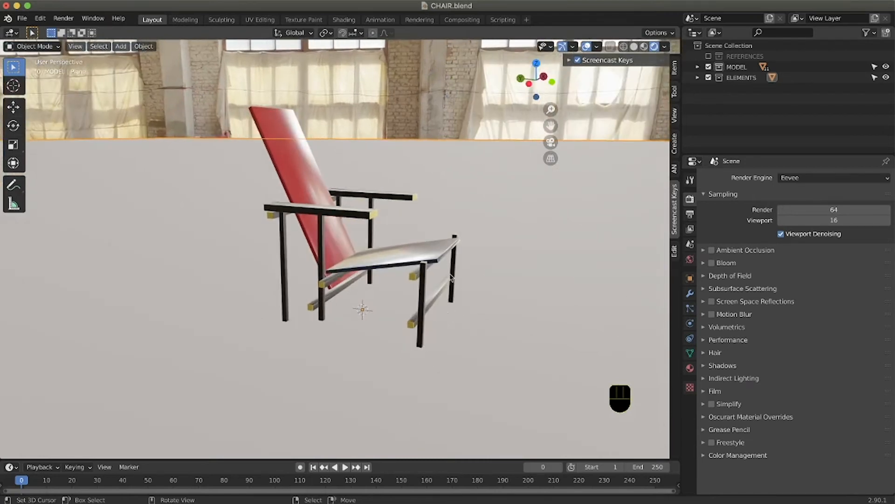
scroll(373, 335, "right", 4)
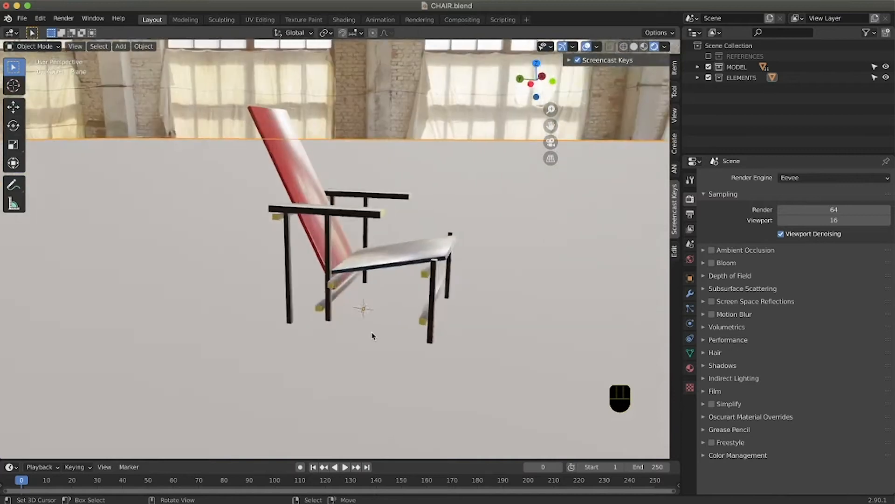
left_click(711, 250)
Step: Inspect the ambient occlusion shading where the chair legs meet the floor, from behind, front and side
scroll(506, 354, "right", 5)
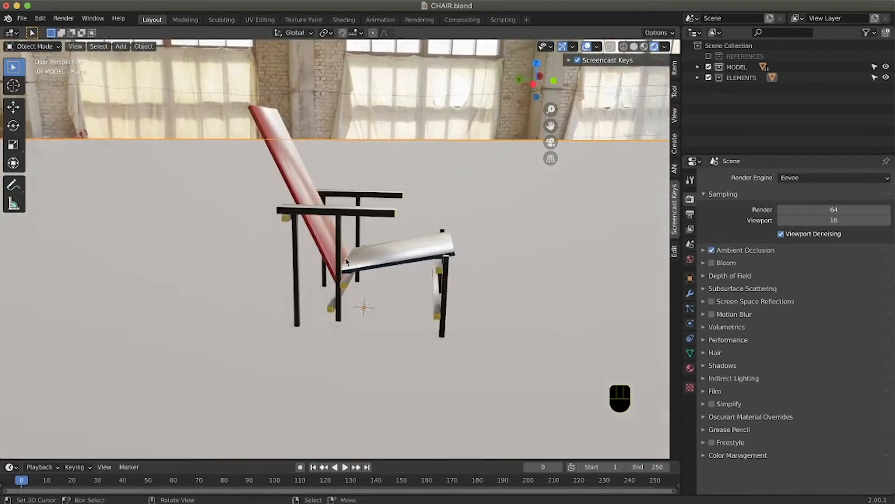
scroll(357, 353, "right", 10)
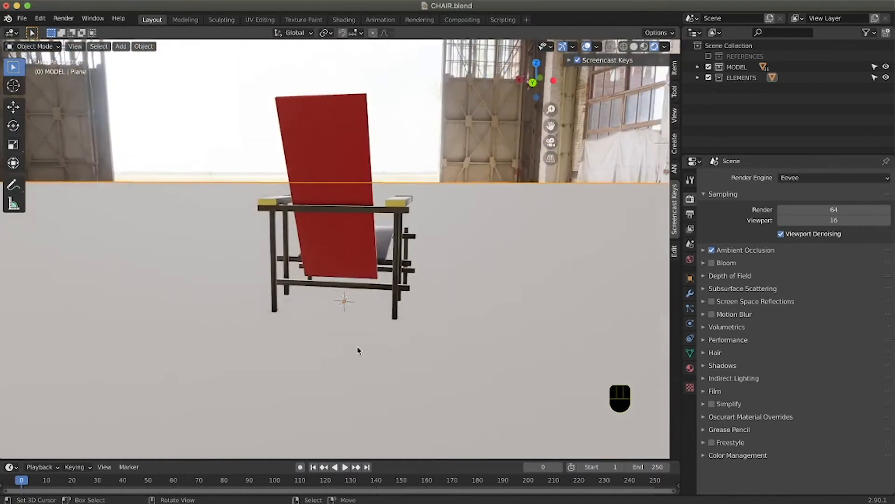
scroll(351, 328, "right", 15)
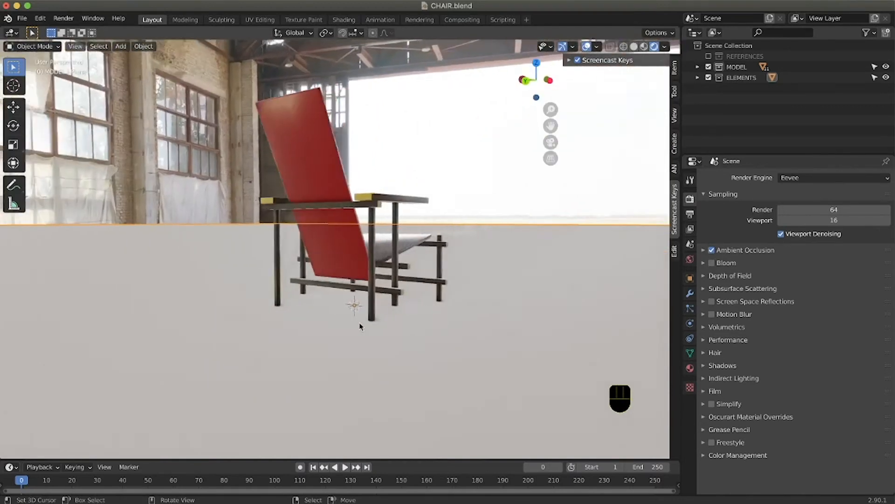
scroll(365, 325, "down", 8)
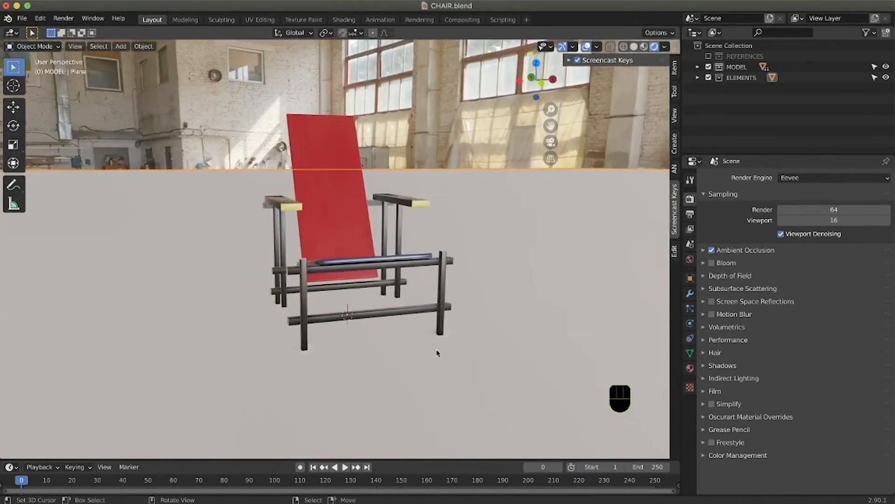
scroll(446, 345, "down", 10)
scroll(446, 345, "up", 10)
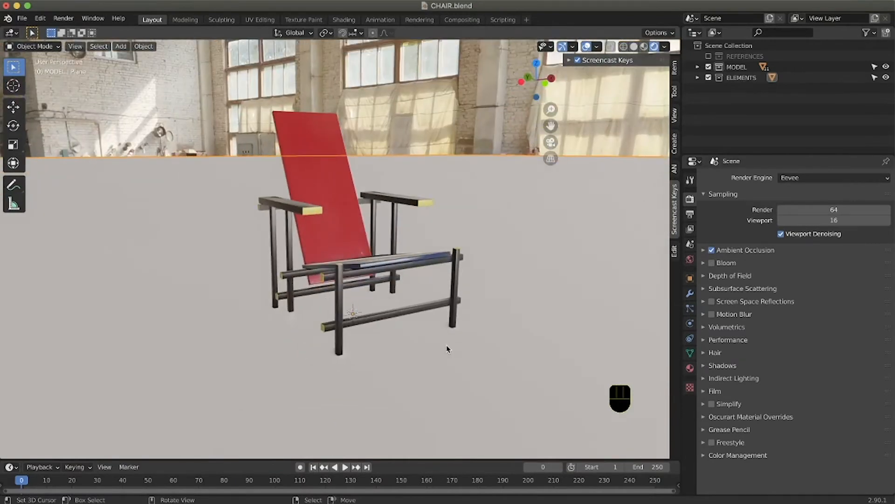
scroll(446, 345, "up", 5)
scroll(447, 347, "down", 10)
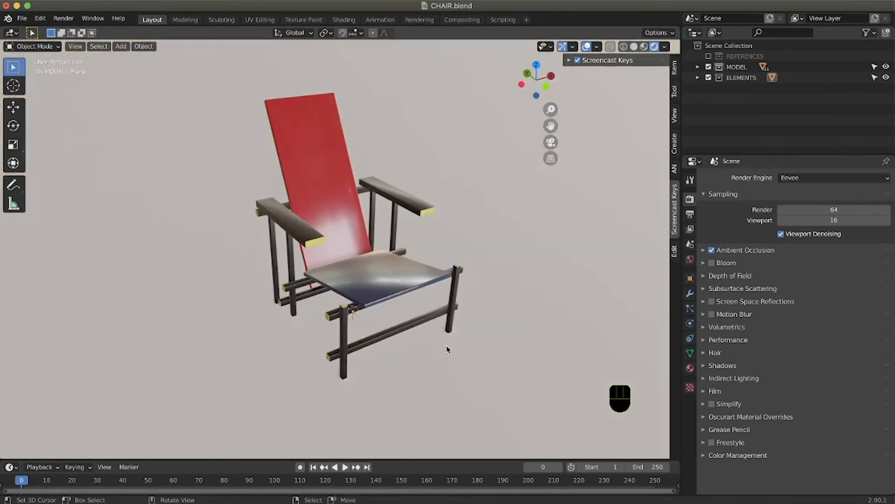
scroll(440, 347, "up", 8)
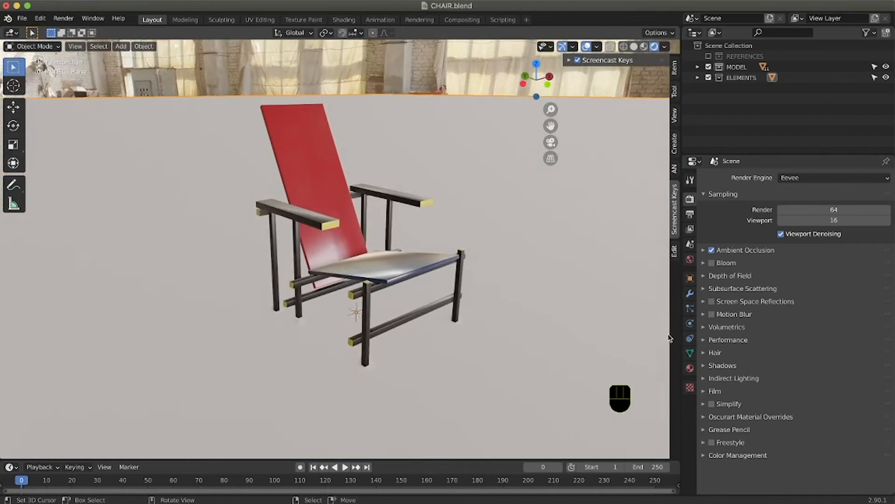
scroll(514, 288, "left", 10)
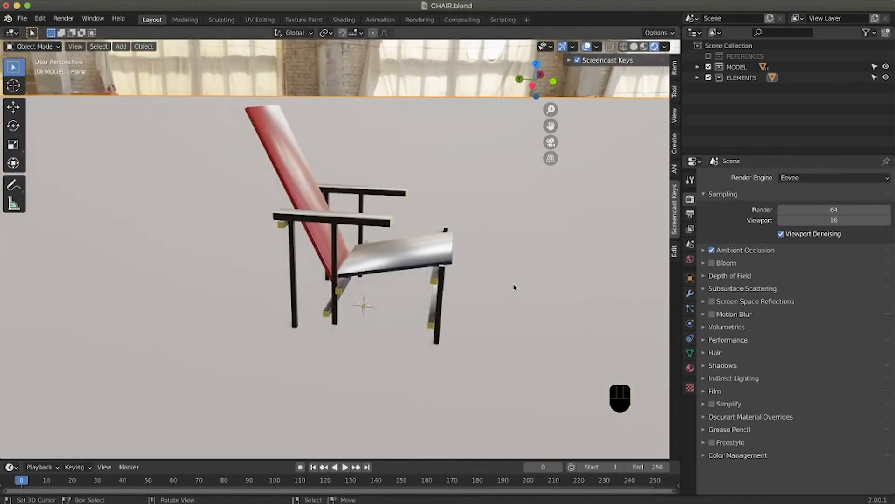
Step: Enable the Bloom effect for the Eevee render
scroll(513, 288, "right", 3)
scroll(514, 287, "right", 10)
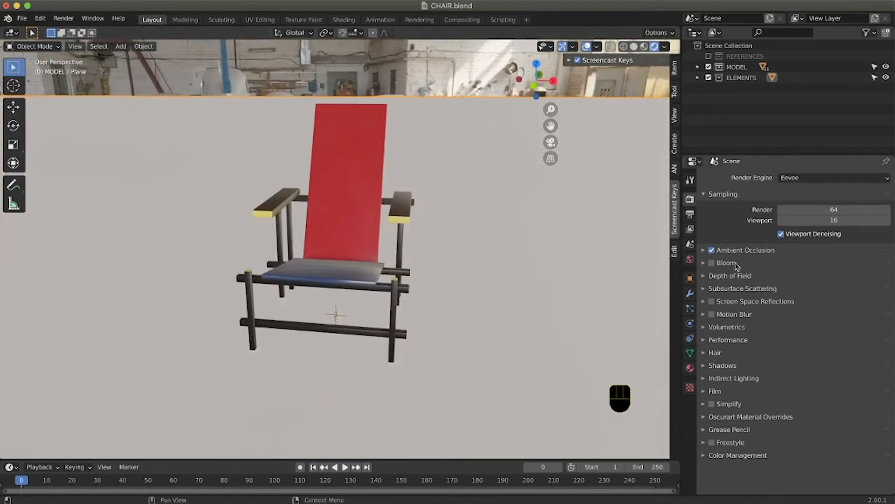
left_click(711, 263)
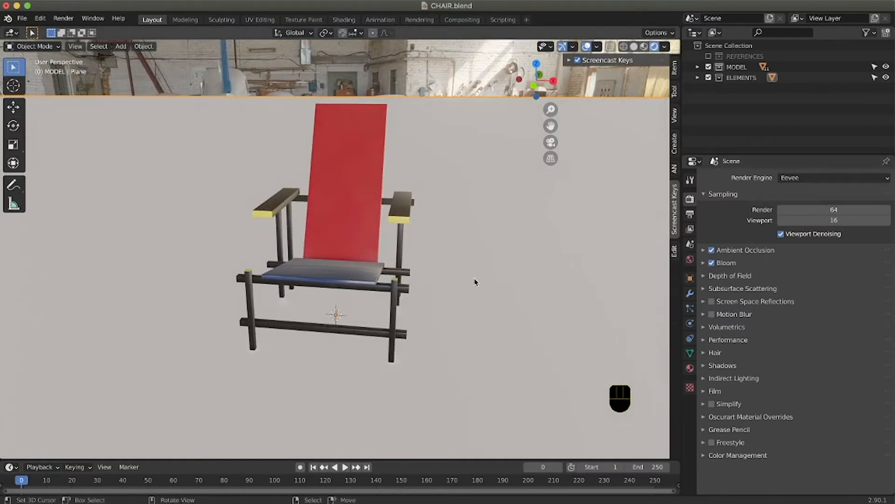
Step: Examine the bloom glow on the chair against the bright background from side, rear and front angles
scroll(476, 282, "left", 6)
scroll(476, 282, "up", 4)
scroll(475, 278, "left", 10)
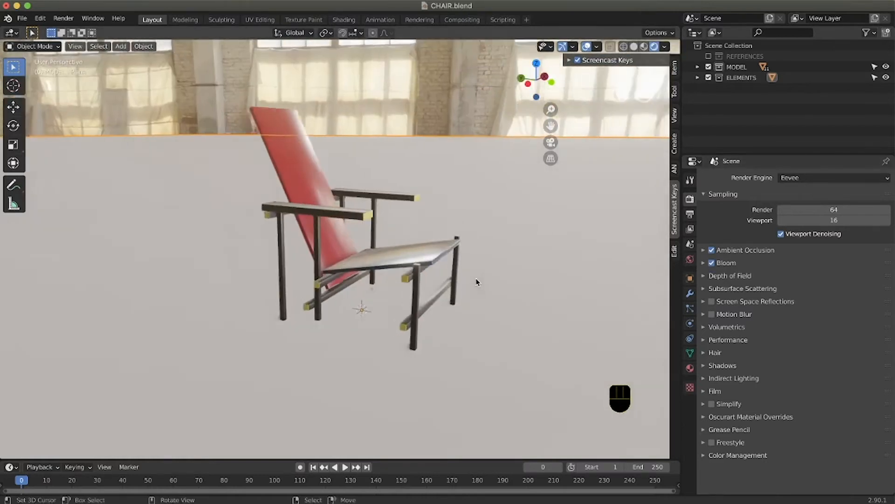
scroll(475, 278, "left", 8)
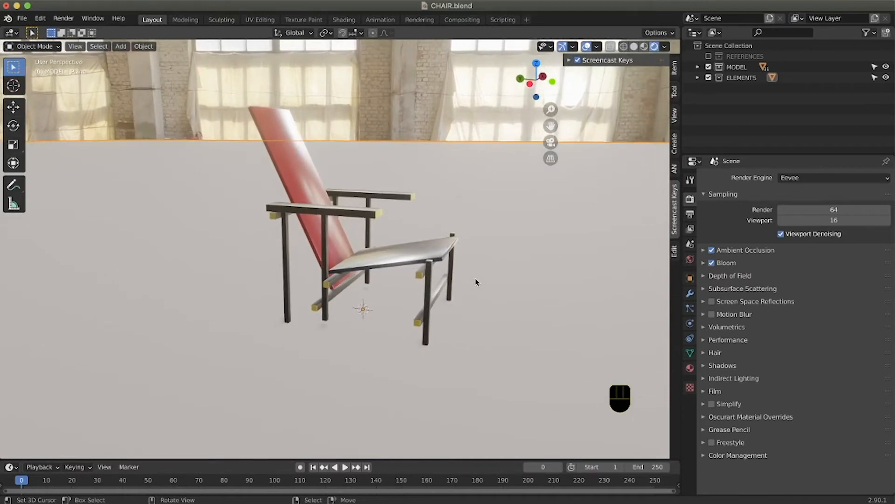
scroll(479, 282, "up", 8)
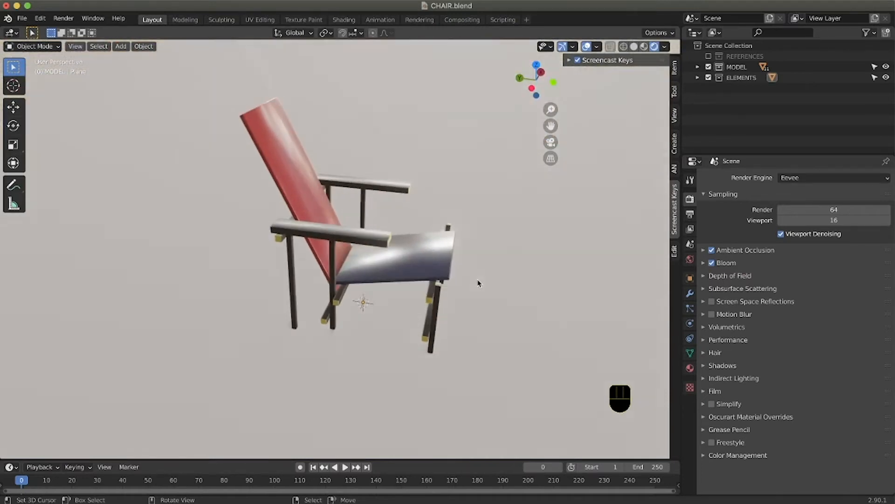
scroll(479, 282, "up", 3)
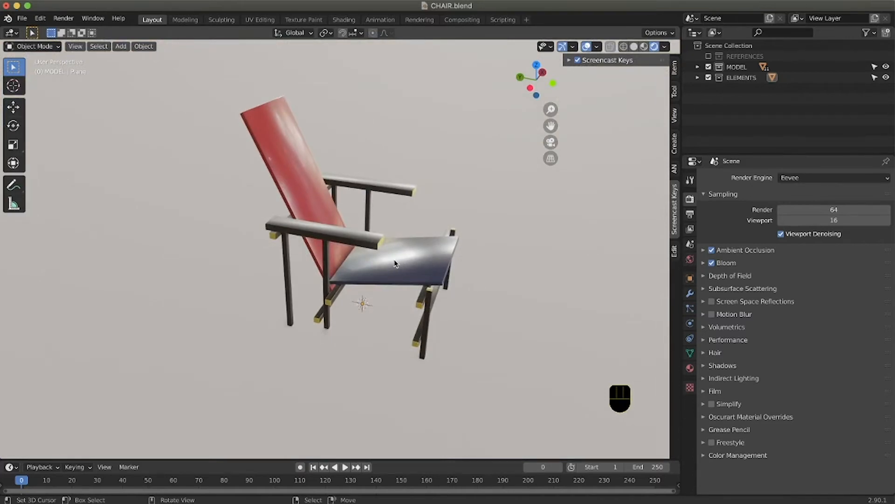
scroll(389, 266, "down", 8)
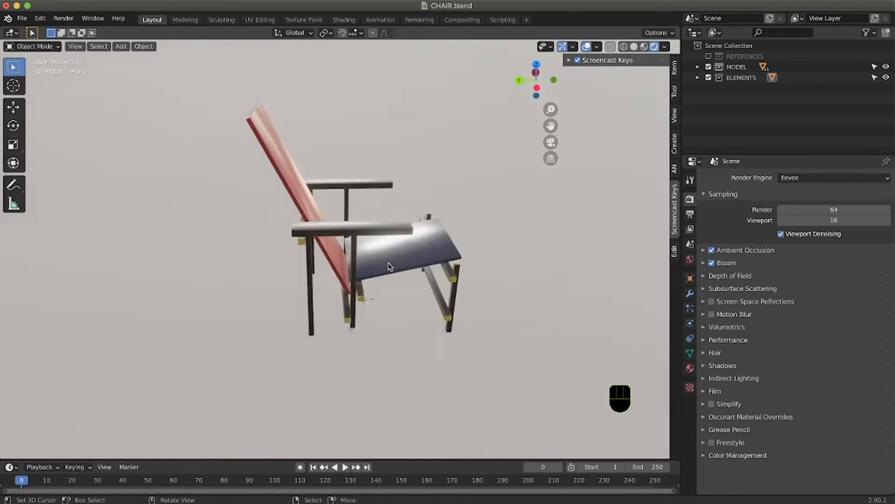
scroll(390, 267, "left", 5)
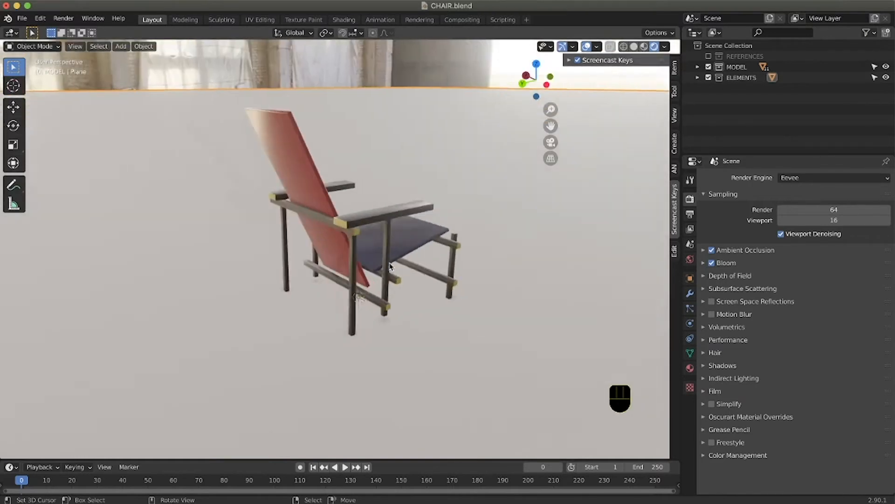
scroll(391, 266, "down", 3)
scroll(392, 266, "right", 3)
scroll(391, 267, "left", 2)
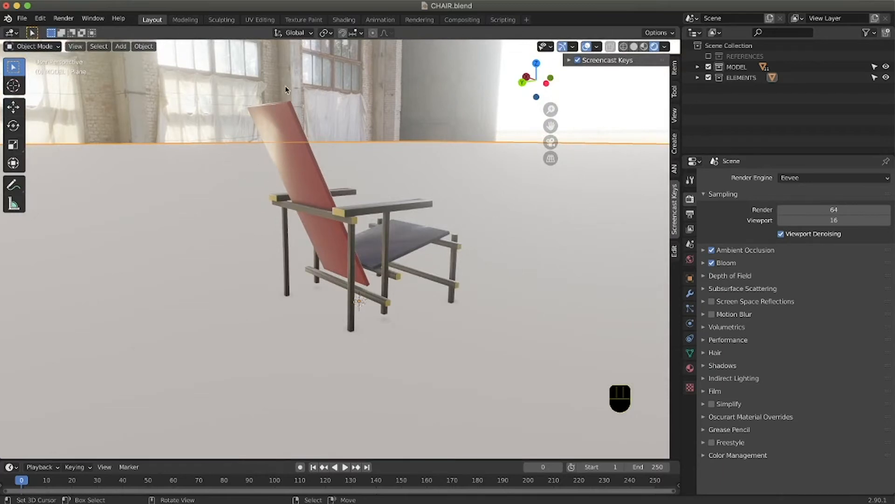
scroll(430, 307, "up", 5)
scroll(434, 304, "right", 10)
scroll(435, 303, "down", 5)
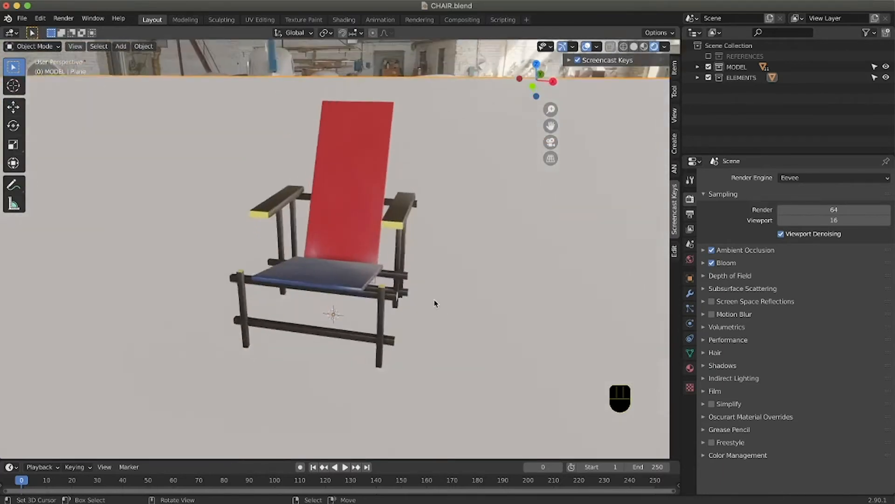
Step: Enable Screen Space Reflections for the Eevee render, with the chair seen at an angle from the front
scroll(436, 304, "left", 3)
scroll(434, 304, "right", 8)
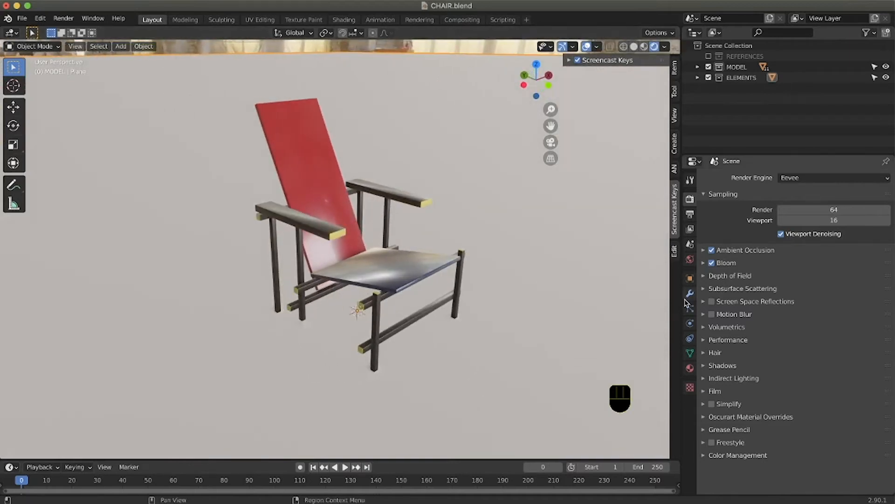
left_click(712, 302)
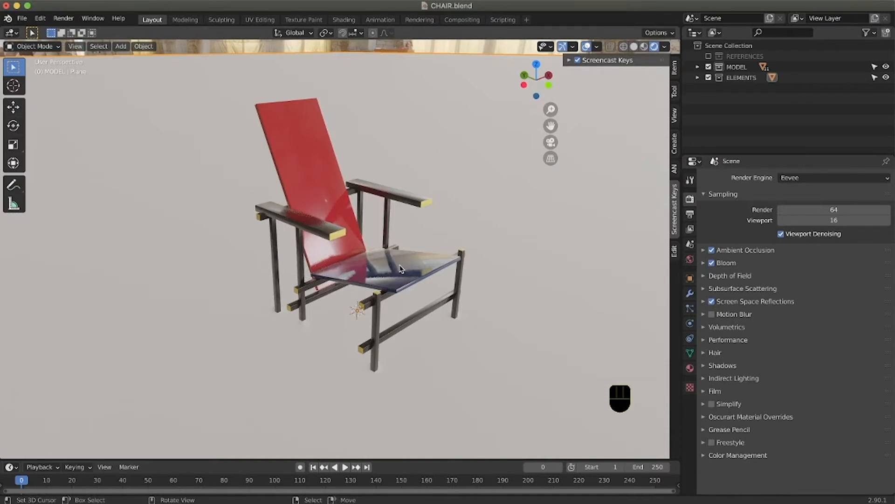
Step: Examine the screen space reflections on the chair's red backrest and blue seat from above and from the front
mouse_move(382, 271)
middle_mouse_down()
mouse_move(393, 278)
mouse_move(386, 273)
middle_mouse_up()
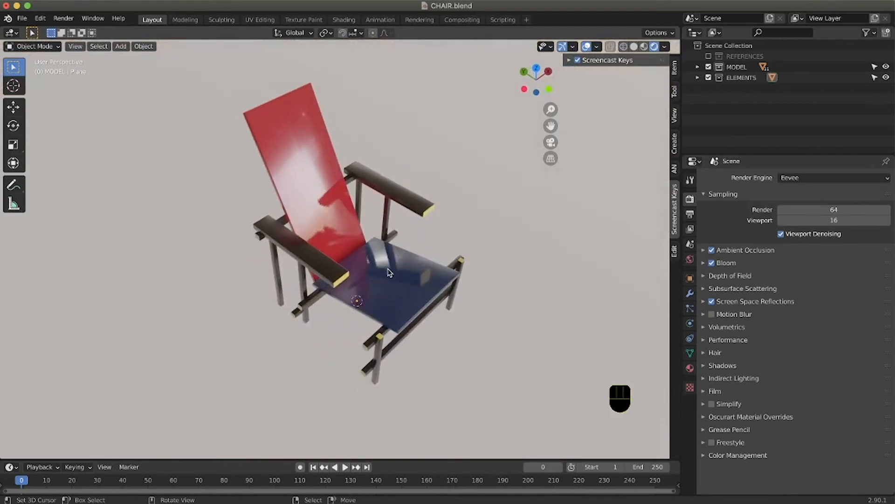
middle_click_drag(298, 216, 372, 190)
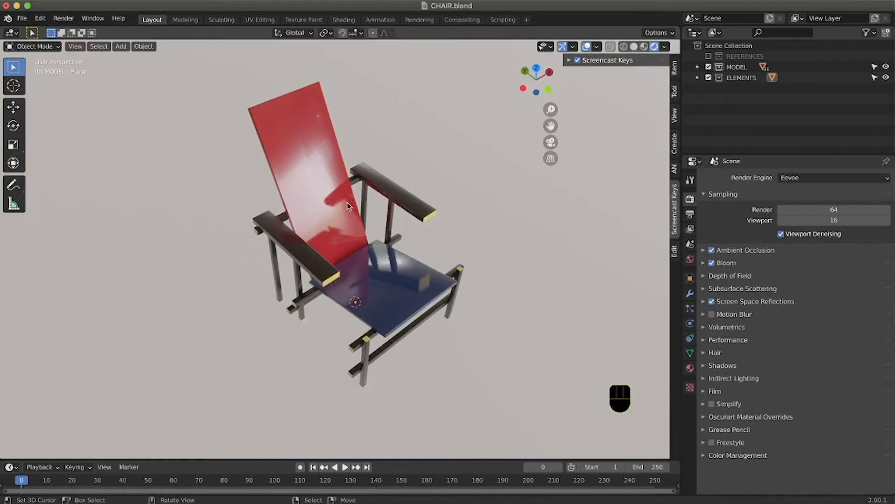
scroll(340, 215, "right", 8)
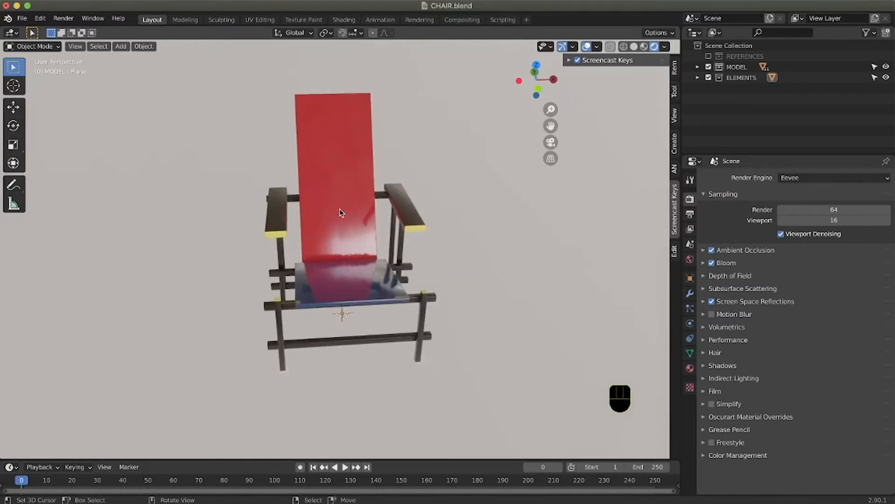
scroll(341, 215, "left", 3)
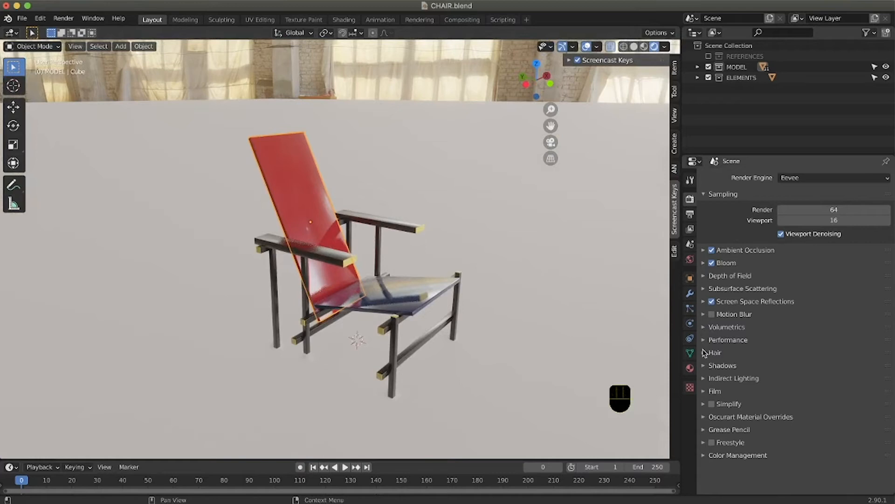
Step: Enable High Bitdepth for the Eevee shadows
left_click(704, 365)
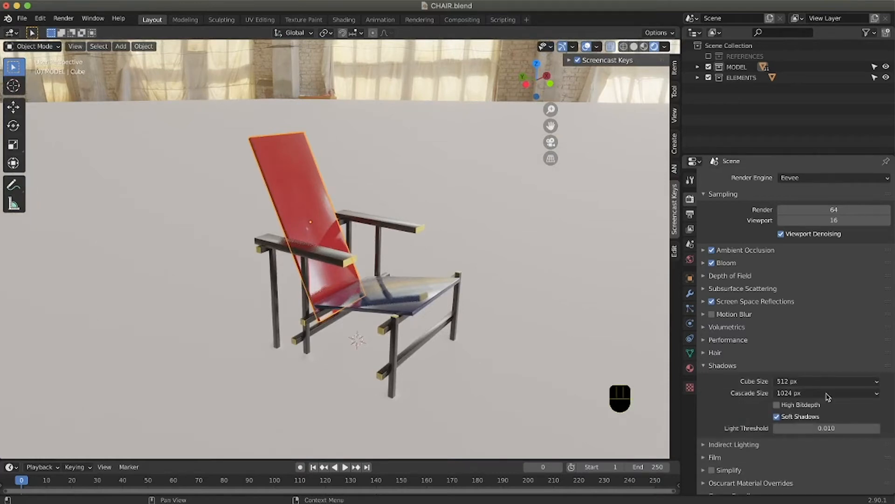
left_click(801, 409)
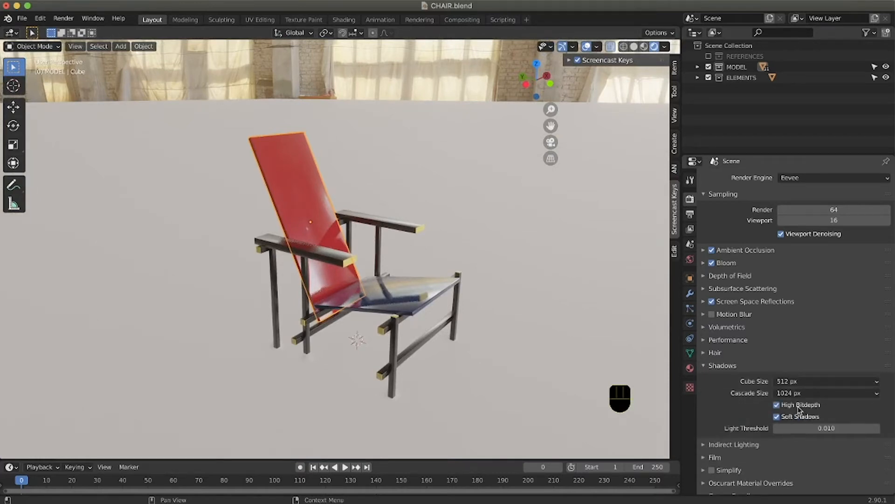
left_click(704, 365)
Step: Turn off Half Res Trace for Screen Space Reflections and check the chair's reflections from several angles
left_click(704, 301)
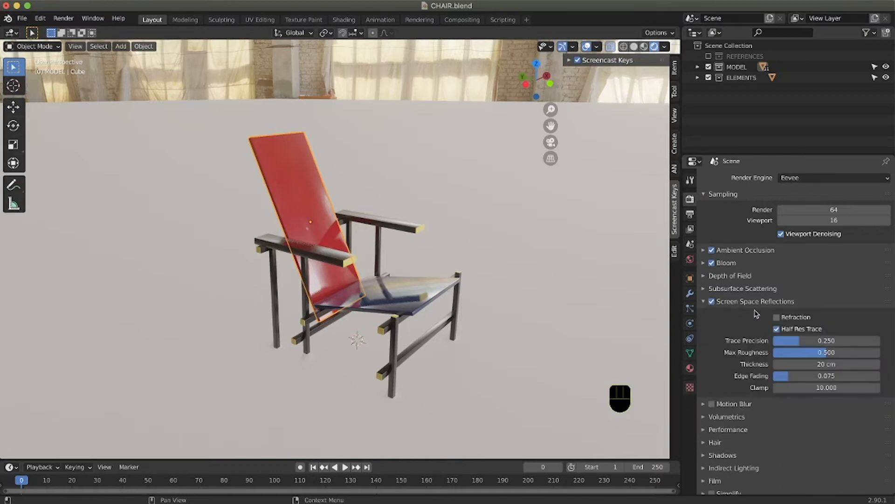
left_click(777, 329)
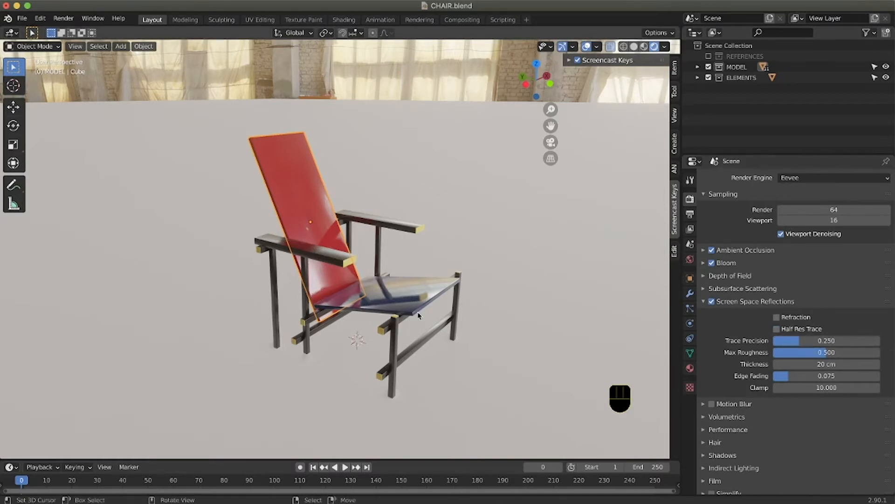
middle_click_drag(359, 322, 406, 316)
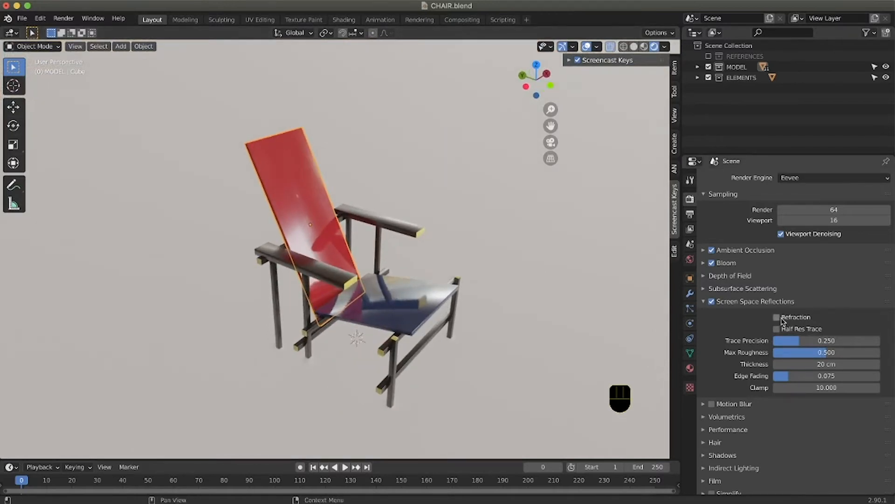
middle_click_drag(471, 301, 514, 306)
scroll(816, 419, "down", 3)
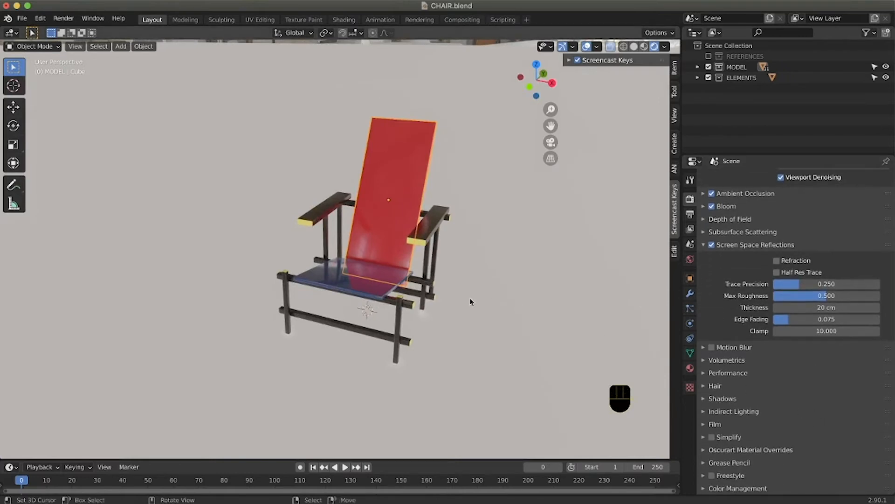
middle_click_drag(455, 300, 610, 79)
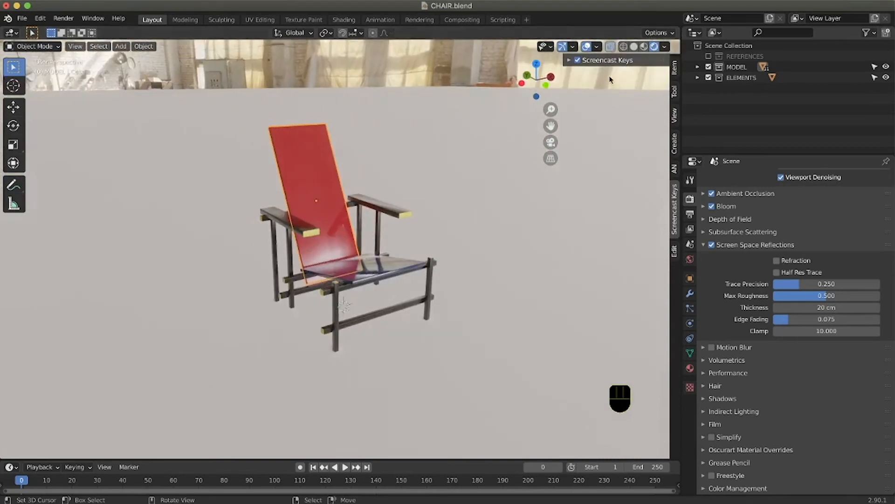
Step: Switch the viewport to solid shading with X-ray off, showing the whole chair on the floor
left_click(633, 46)
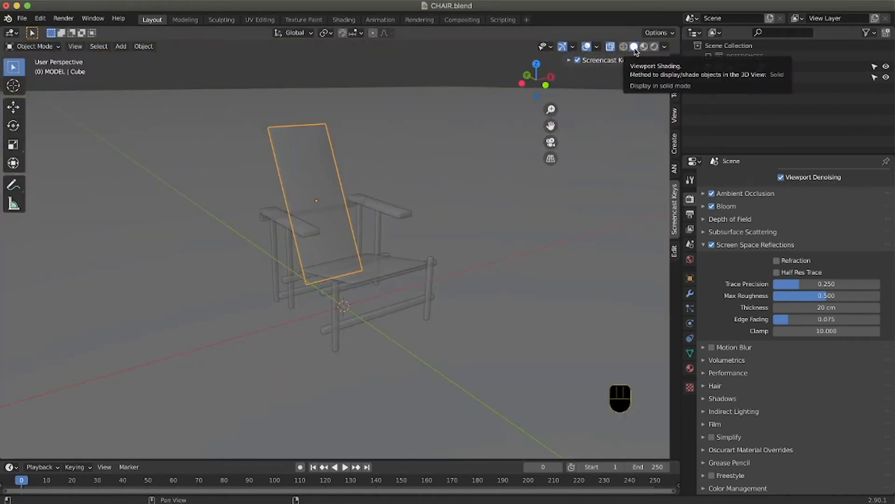
left_click(611, 48)
middle_click_drag(413, 234, 411, 250)
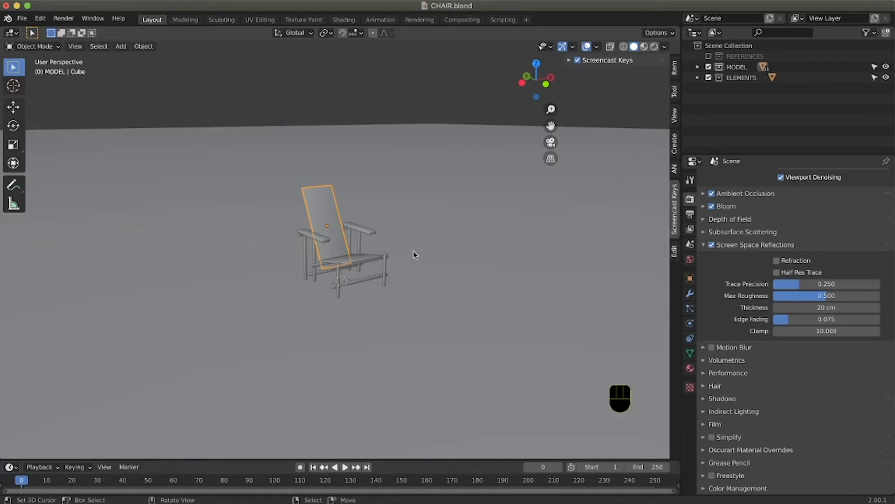
Step: Create a new collection under the scene collection and name it CAMERAS
right_click(712, 108)
left_click(712, 105)
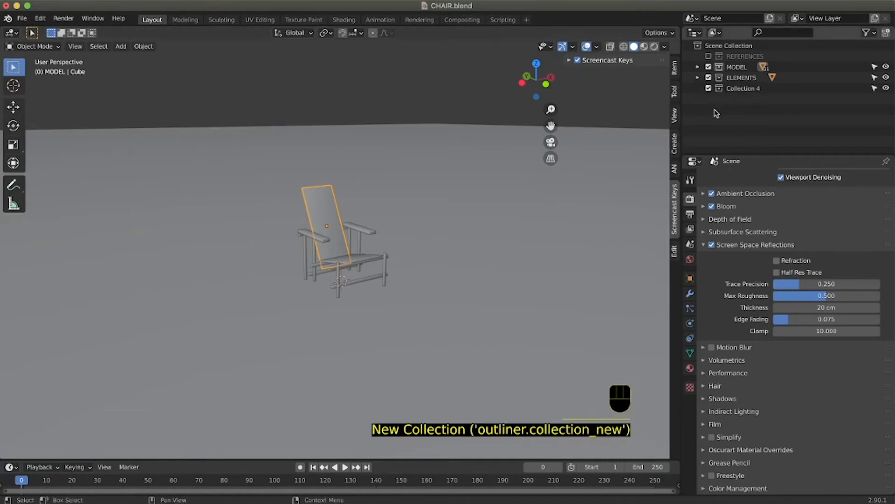
double_click(726, 89)
type("L")
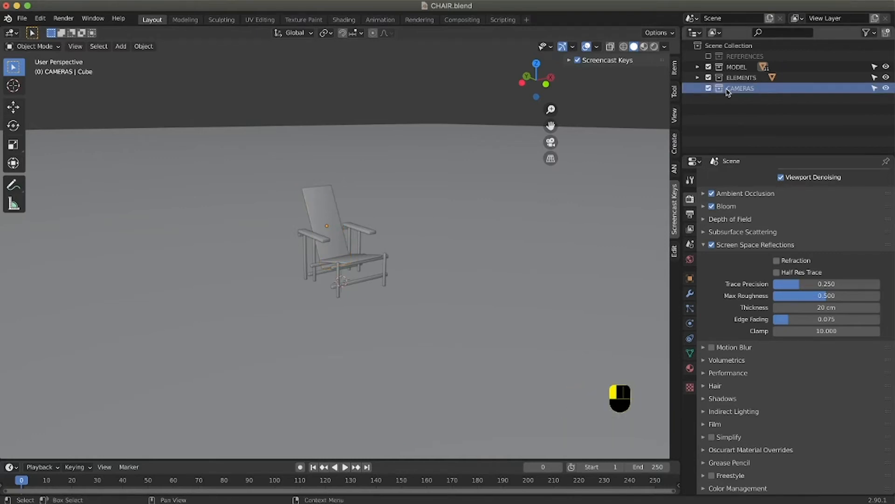
key("Return")
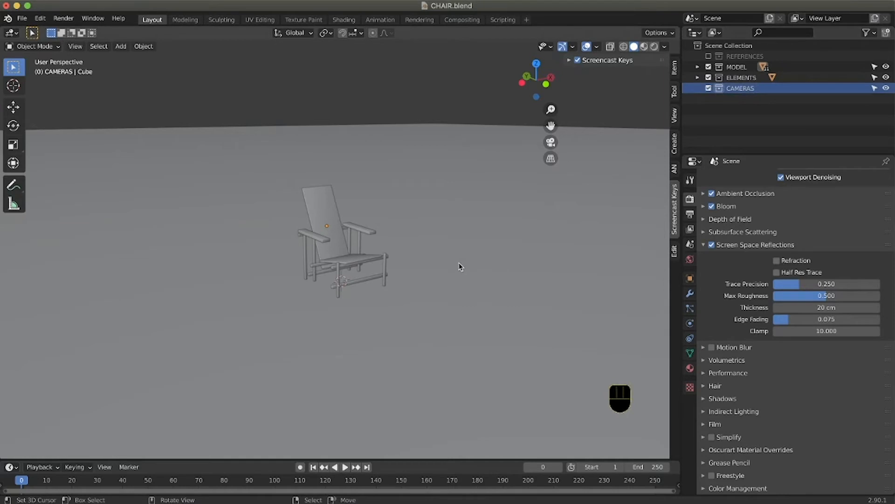
Step: Add a camera to the CAMERAS collection and locate it at the chair's base from the side and below
key("shift+a")
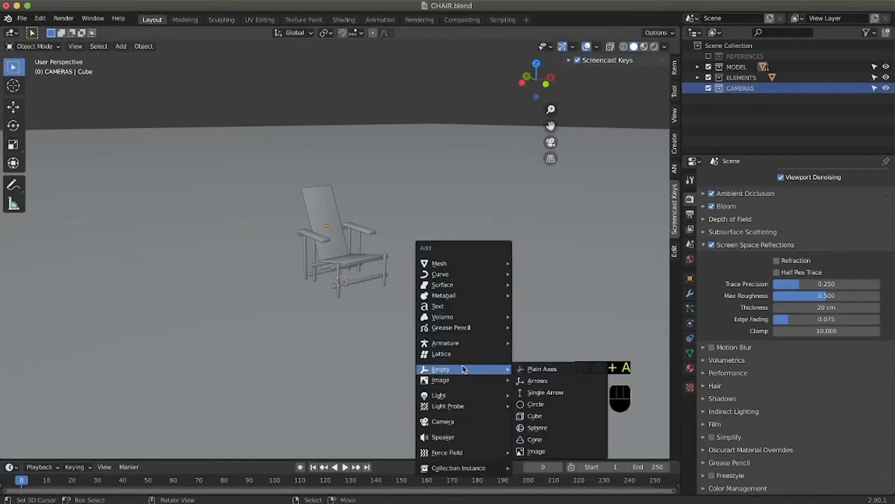
left_click(464, 423)
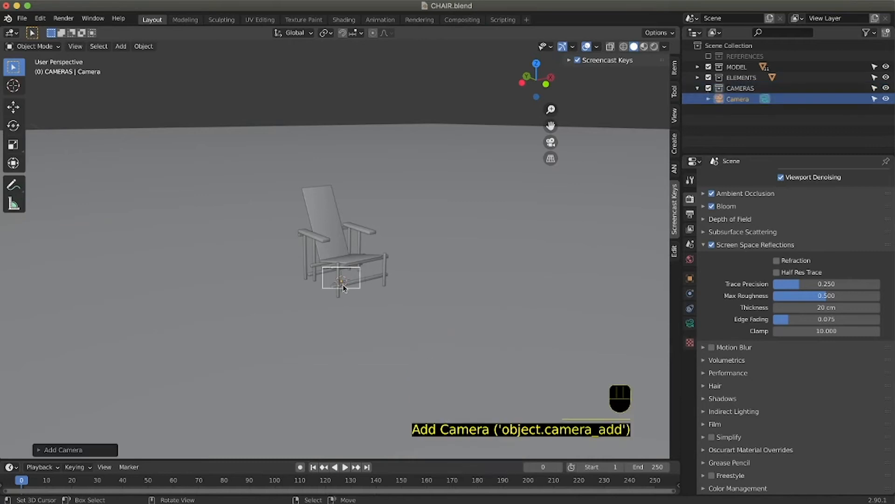
scroll(344, 294, "left", 10)
scroll(344, 294, "down", 5)
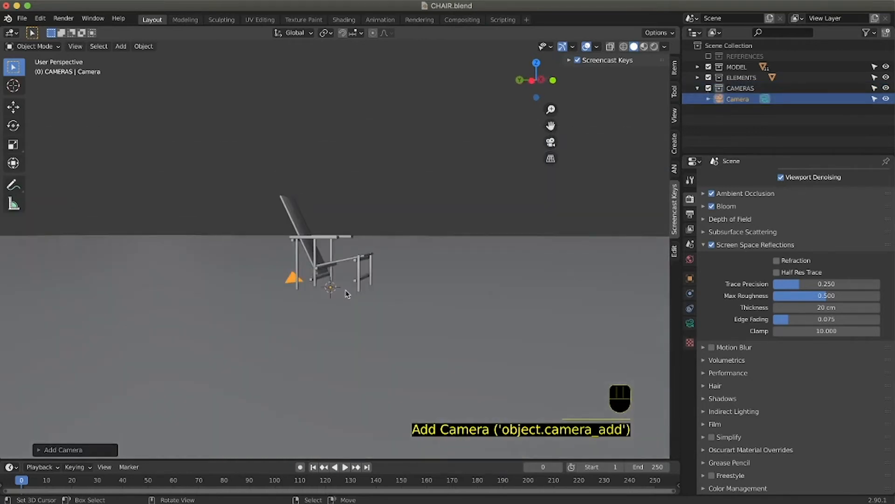
scroll(346, 292, "down", 5)
scroll(346, 293, "up", 4)
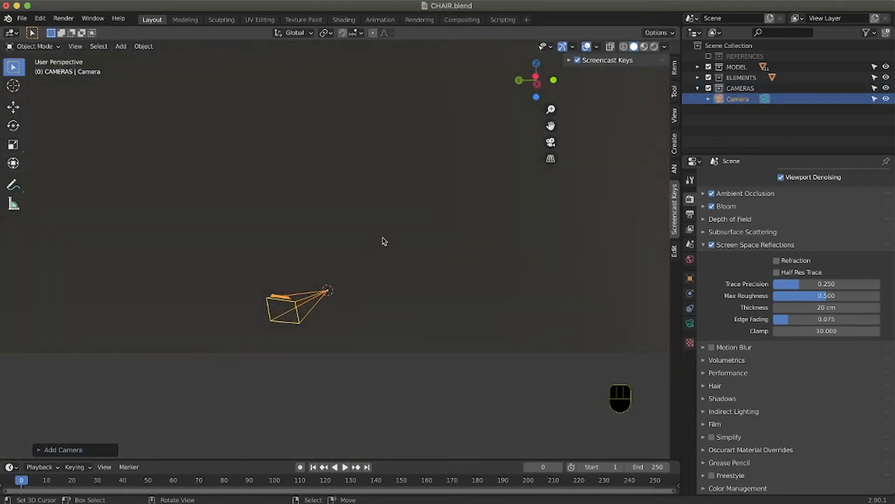
scroll(382, 239, "up", 5)
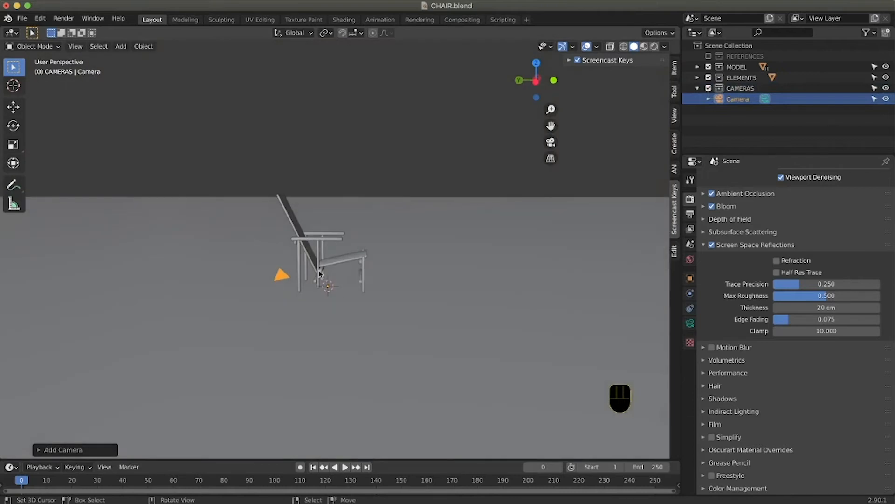
Step: Move the camera straight up along the Z axis until it sits above the chair's backrest
key("g")
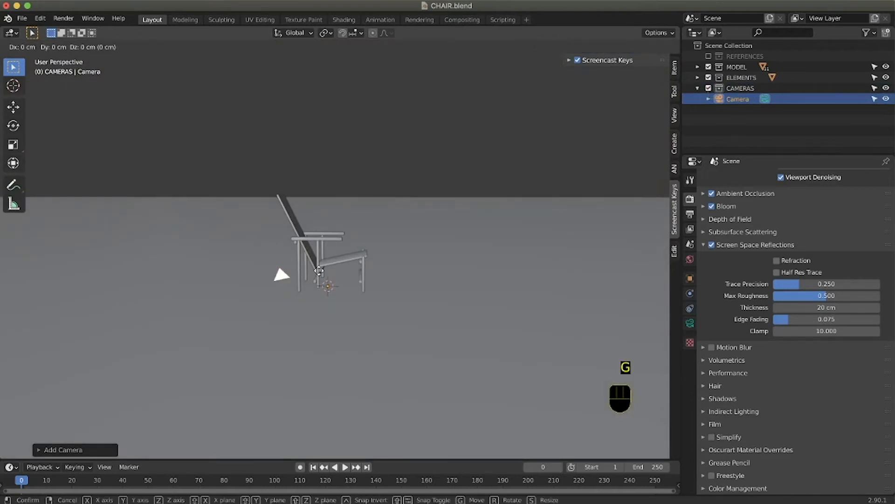
key("z")
left_click(307, 122)
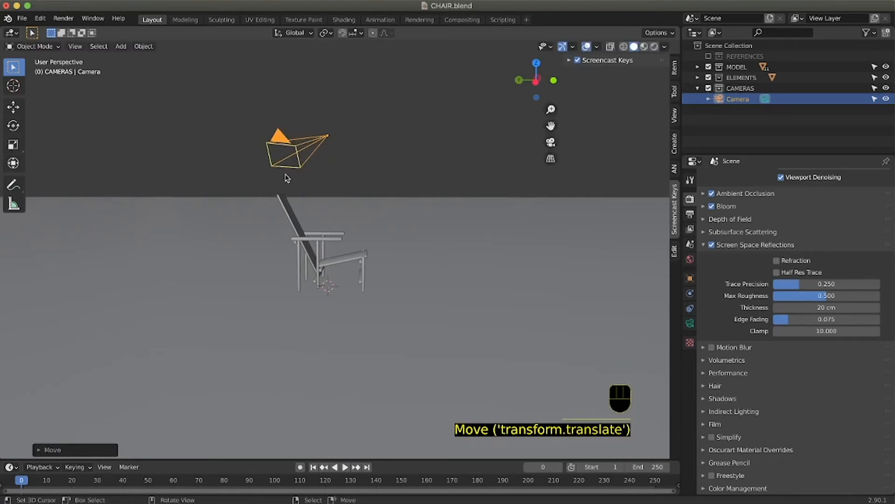
scroll(287, 178, "up", 5)
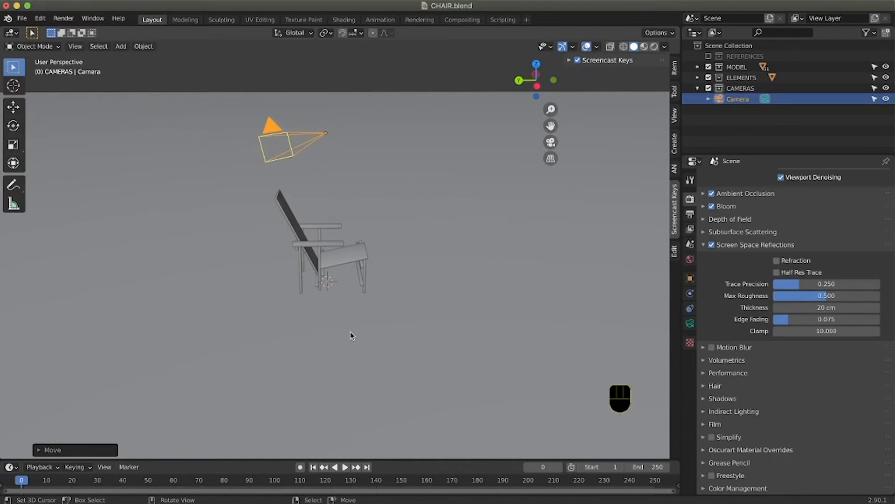
Step: Add a second camera and move it in front of the chair, at about the first camera's height
key("shift+a")
left_click(369, 328)
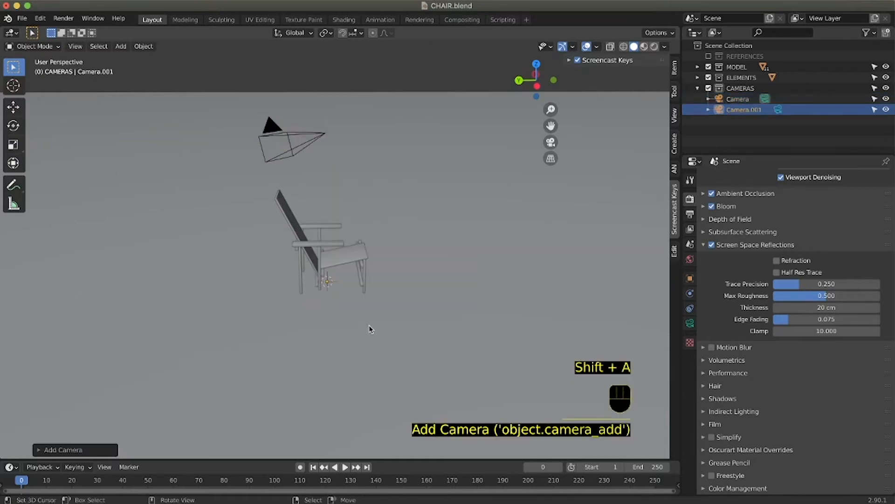
key("g")
left_click(410, 138)
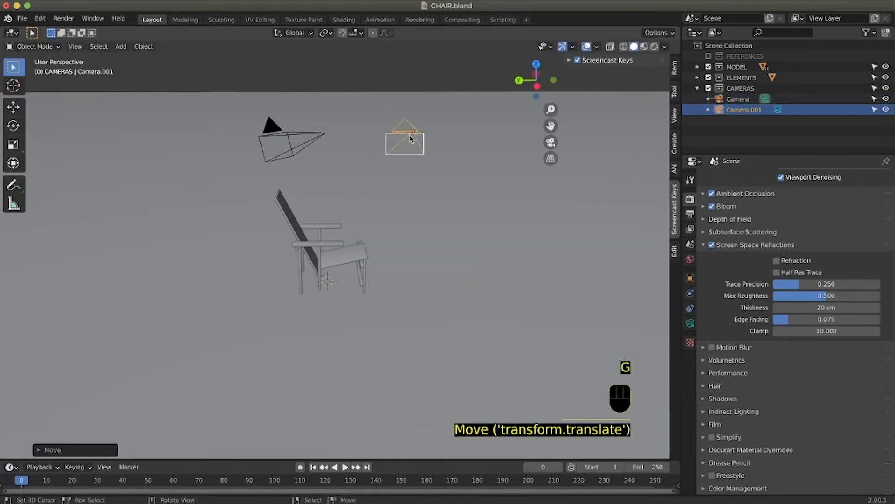
Step: Compare the positions of both cameras around the chair and reselect the second camera
middle_click_drag(411, 139, 401, 149)
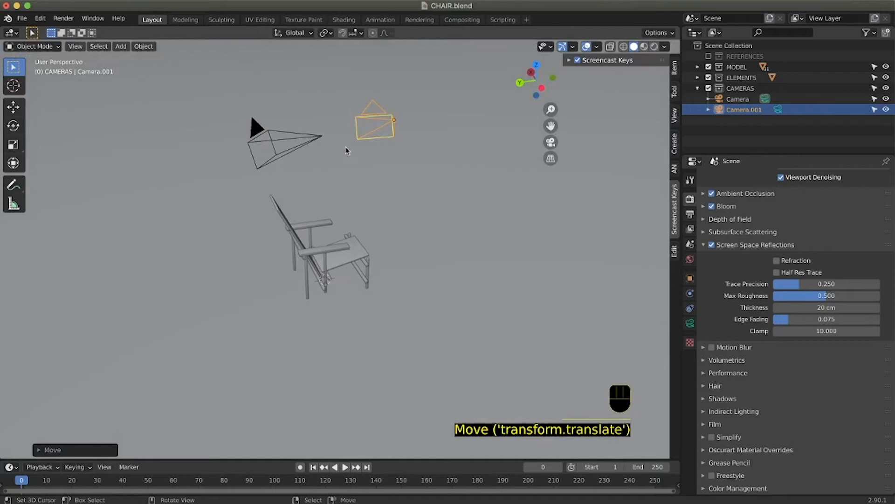
middle_click_drag(297, 131, 229, 166)
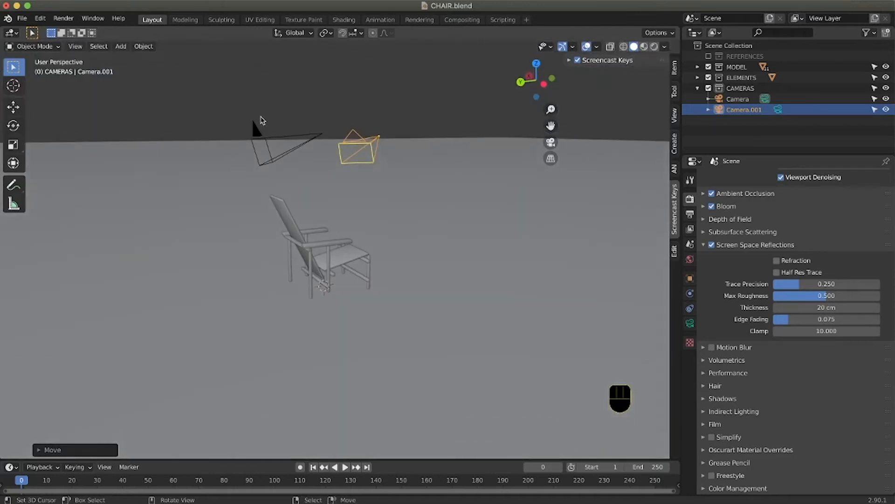
left_click(356, 134)
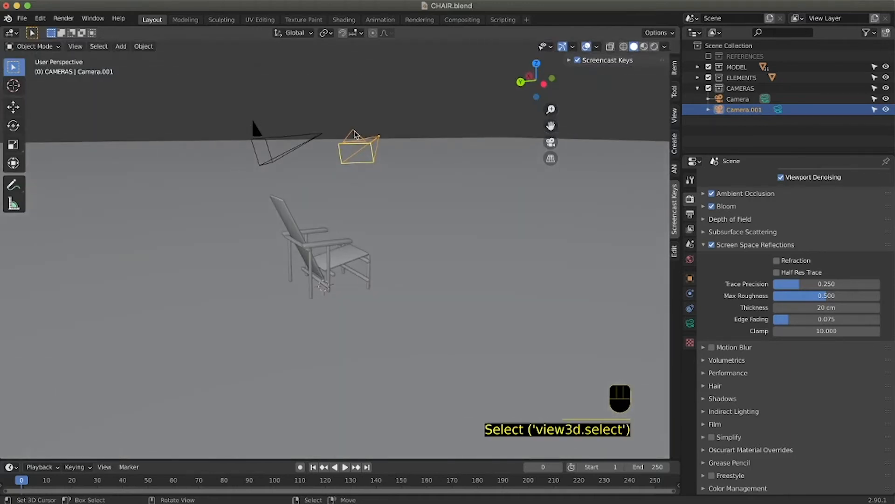
left_click(357, 147)
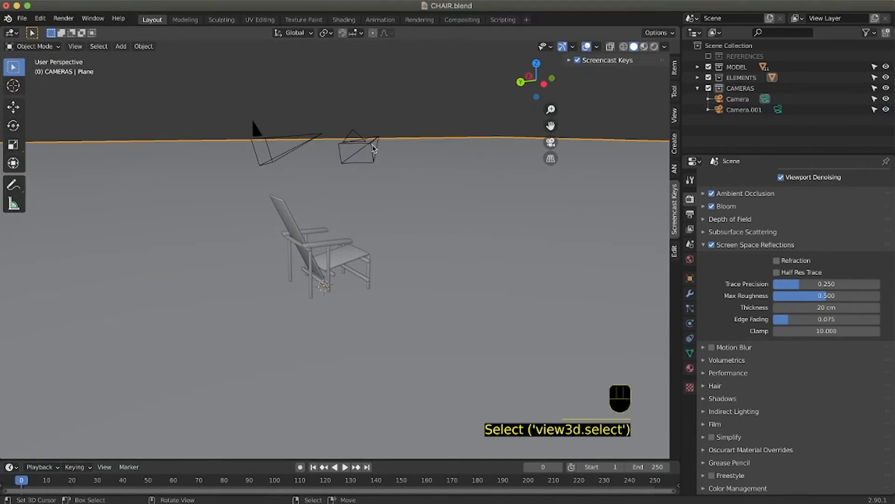
left_click(374, 147)
middle_click_drag(371, 143, 334, 109)
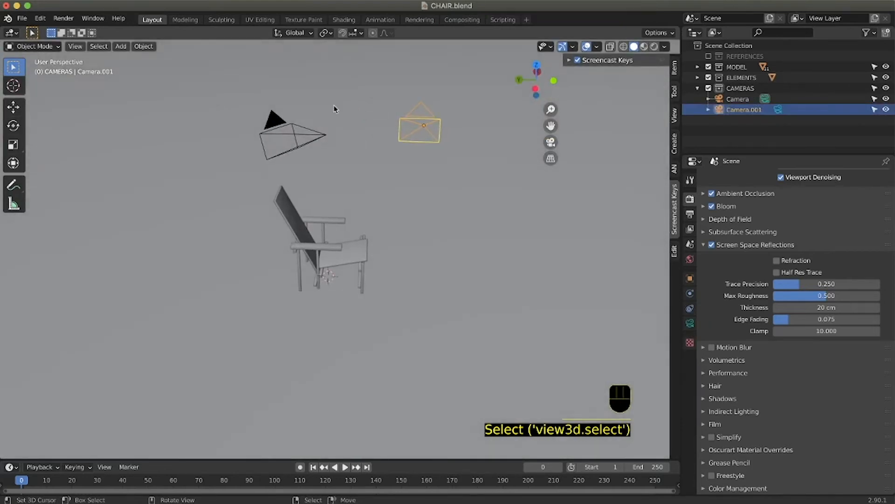
Step: View the scene through the active camera, cycle through the front, side and top orthographic views, and return to the front view
key("KP_0")
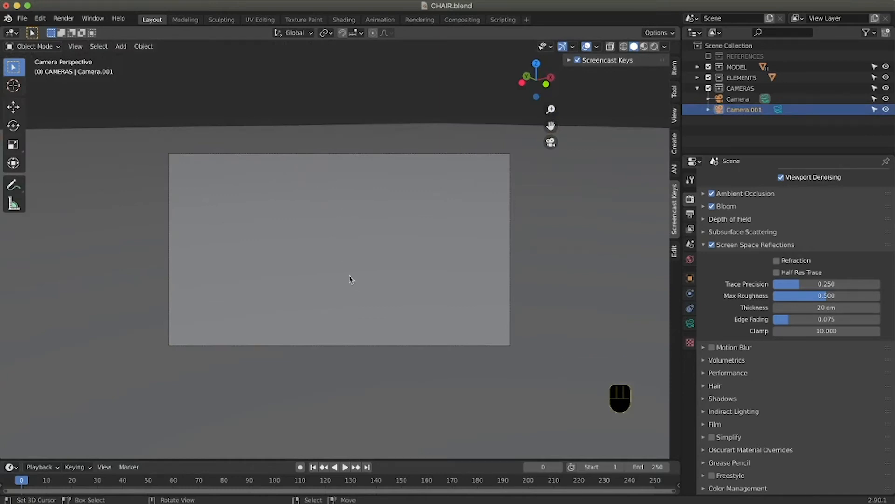
key("KP_1")
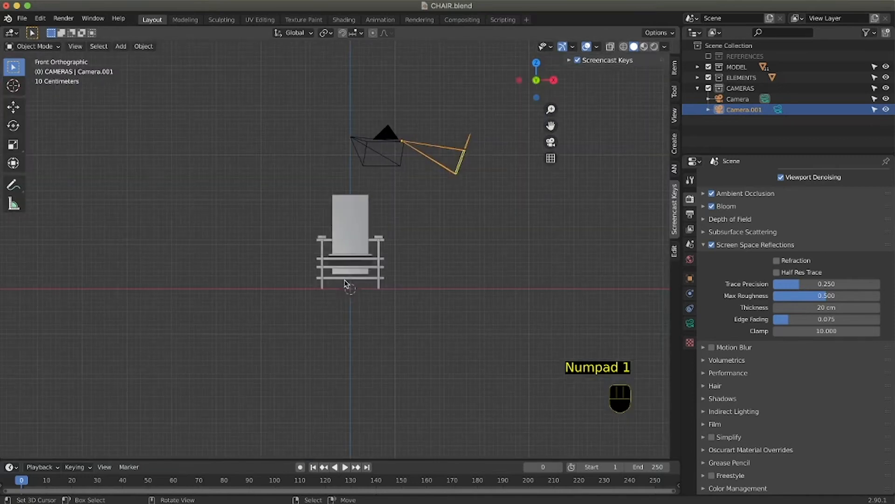
key("KP_3")
key("KP_7")
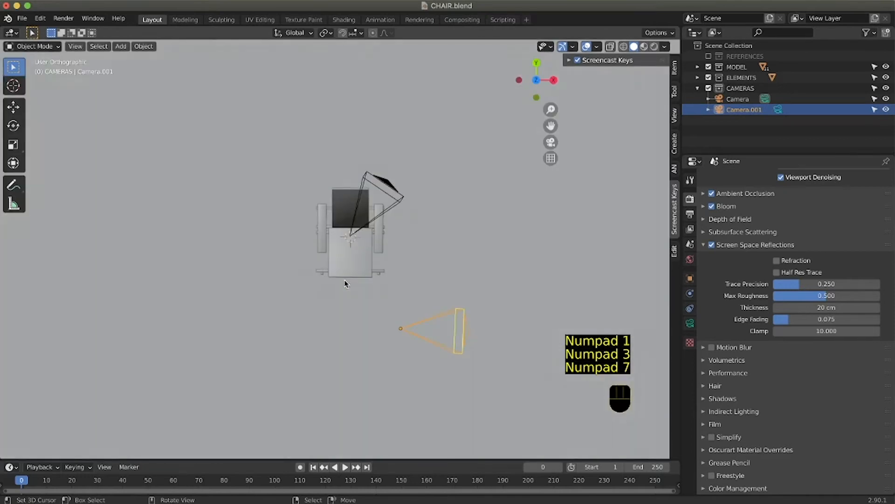
key("KP_1")
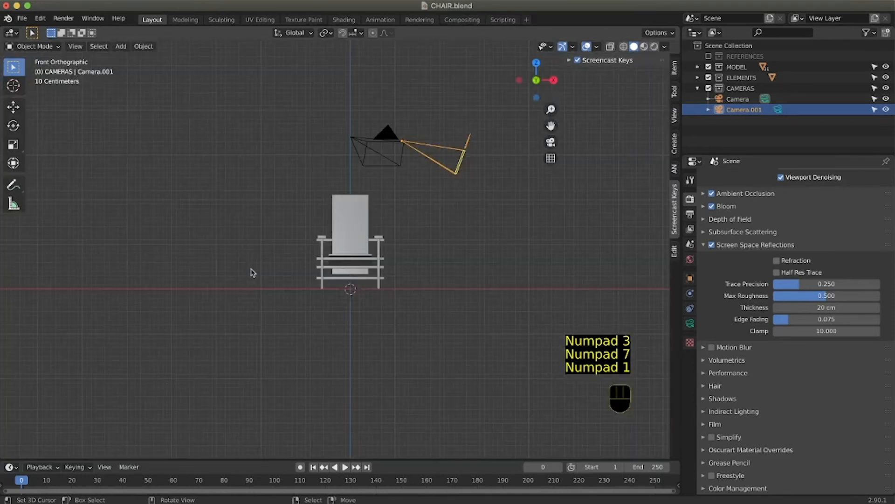
Step: Look through the active camera and try to move the second camera along its local Z axis
key("KP_0")
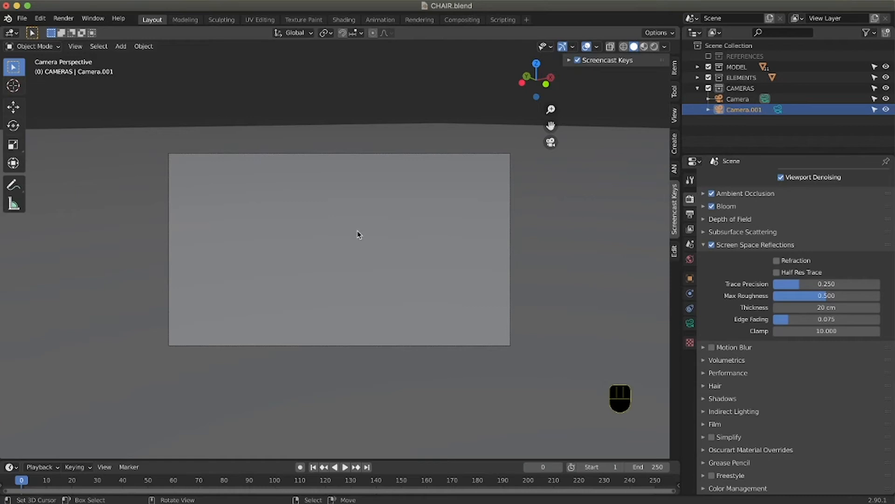
key("g")
key("z")
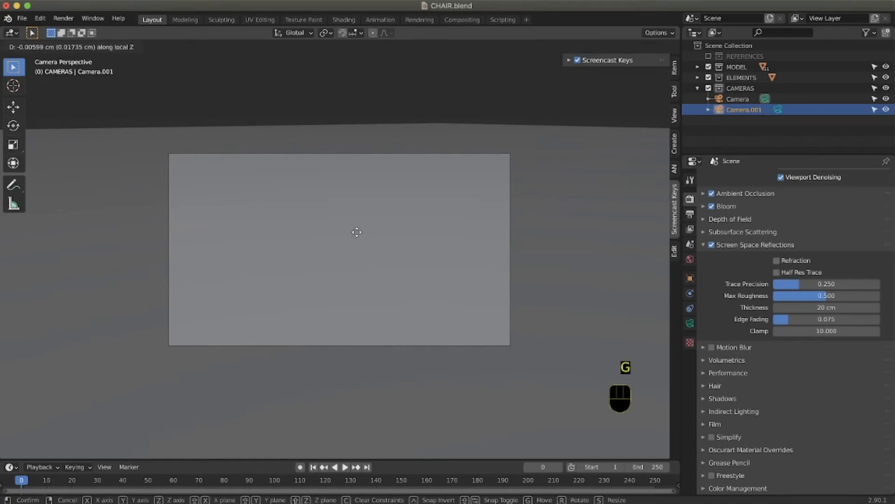
key("z")
left_click(408, 324)
left_click_drag(738, 101, 739, 99)
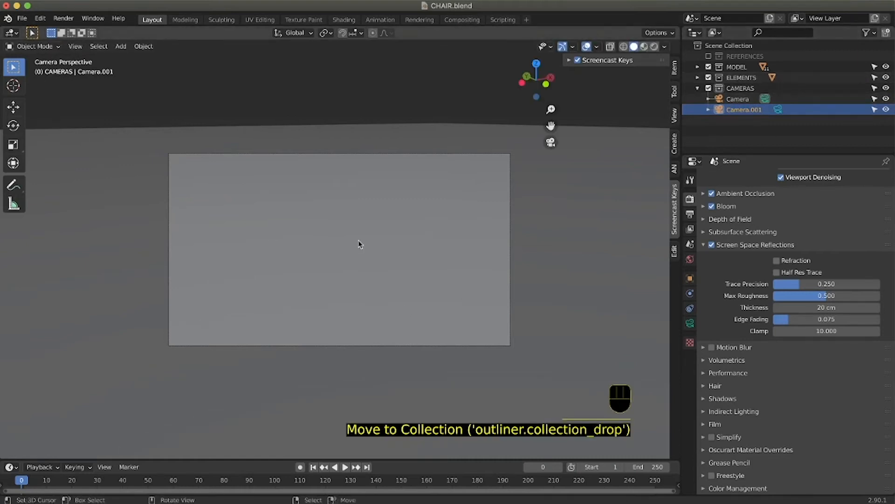
key("g")
key("z")
key("z")
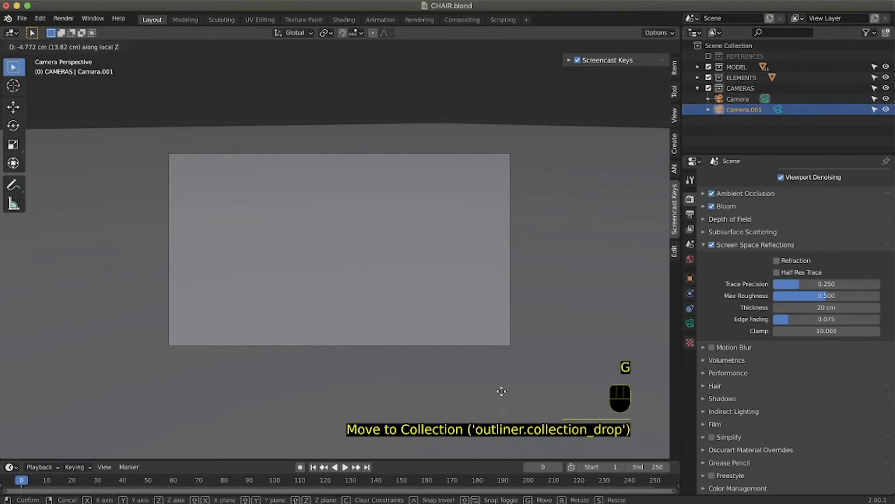
left_click(117, 88)
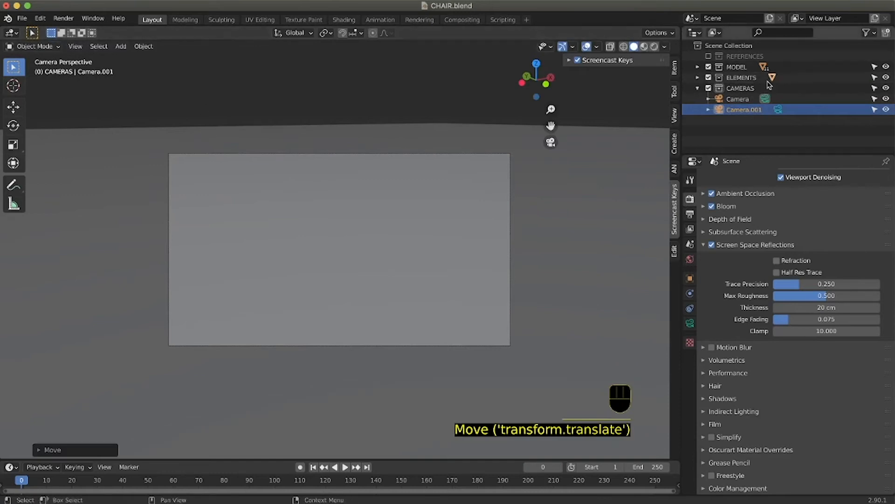
Step: Select the first camera, pull it back along its local Z axis and shift it until the whole chair is in frame
left_click(737, 100)
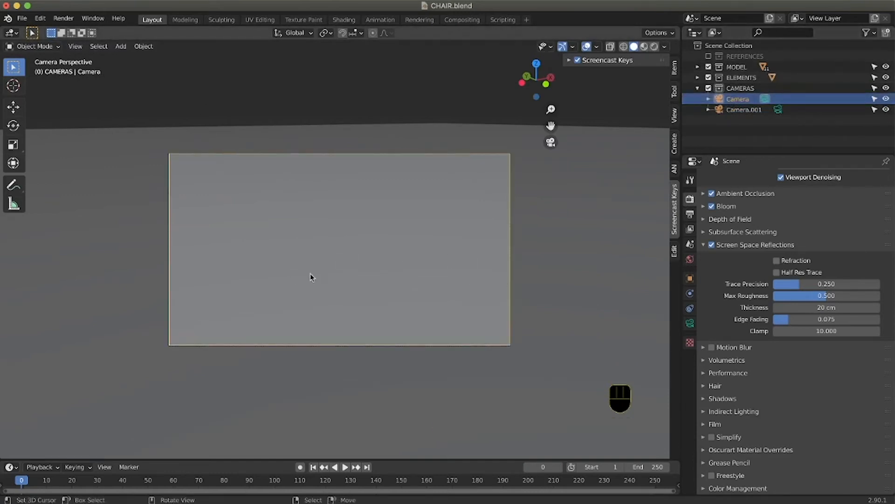
key("g")
key("z")
key("z")
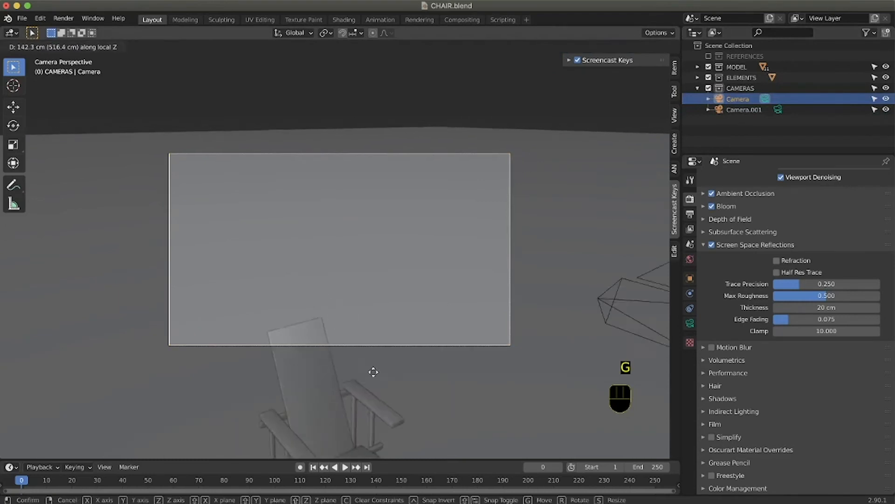
left_click(394, 378)
key("g")
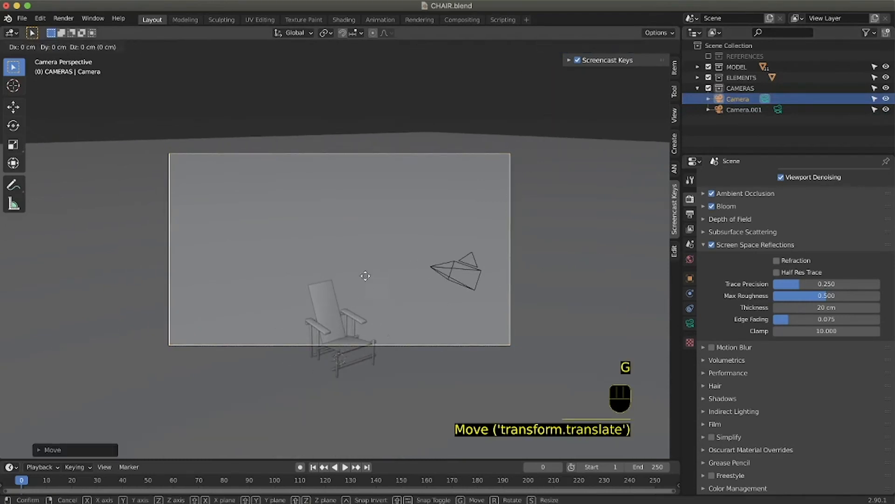
left_click(386, 50)
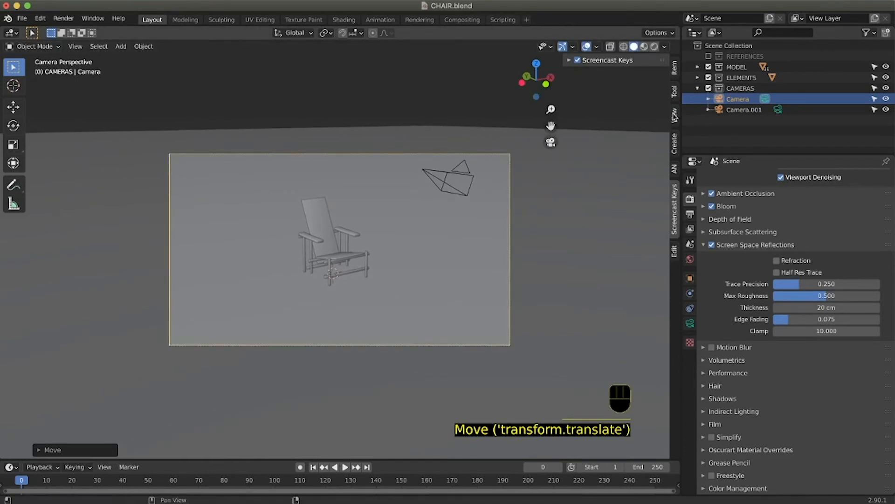
Step: Lock the first camera to the view, frame the chair closer at a three-quarter angle, and unlock the camera again
left_click(675, 116)
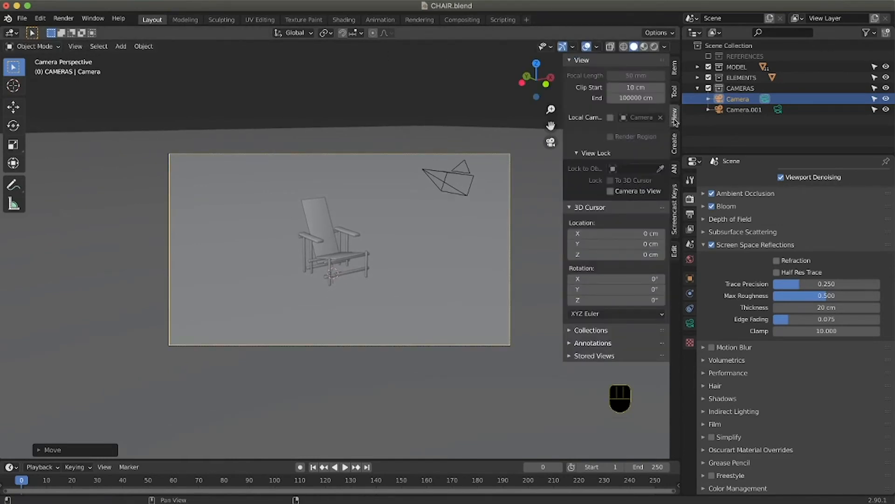
left_click(621, 195)
scroll(411, 282, "left", 5)
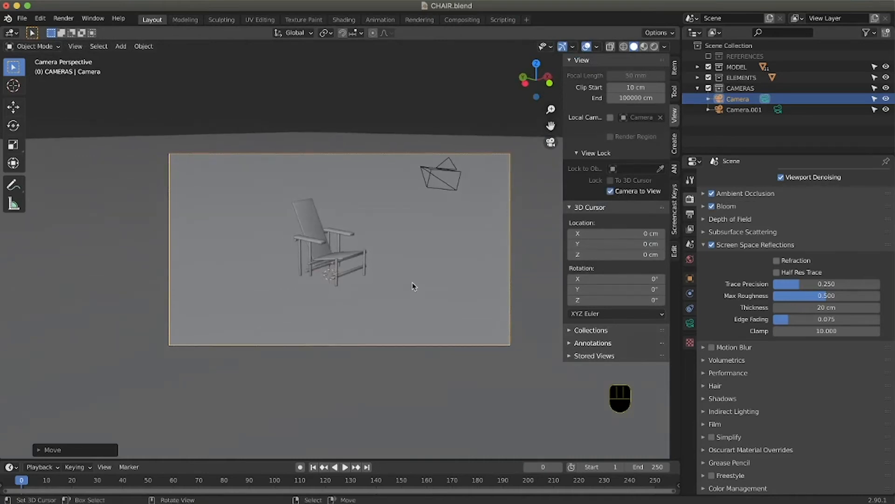
scroll(412, 283, "left", 5)
scroll(369, 273, "up", 5, "ctrl")
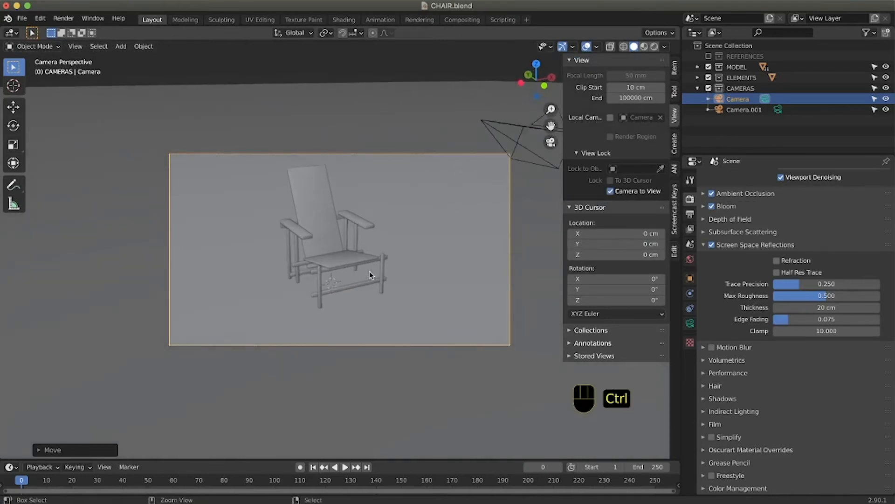
scroll(369, 273, "down", 3, "ctrl")
scroll(373, 272, "left", 4, "shift")
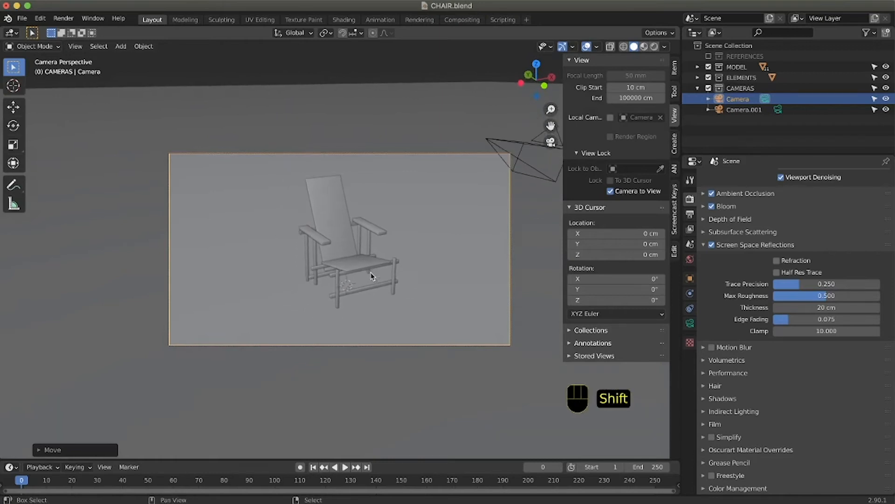
scroll(372, 272, "left", 3)
scroll(373, 275, "left", 4)
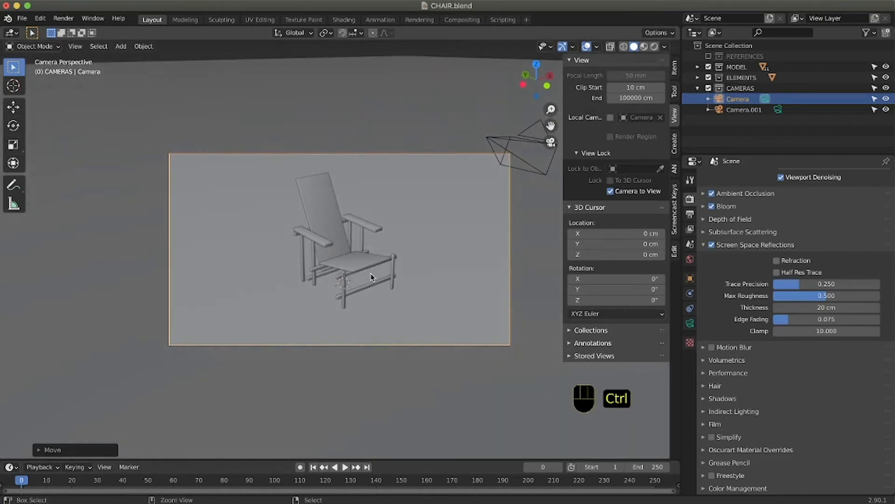
scroll(371, 278, "up", 2, "ctrl")
key("shift")
middle_click_drag(370, 278, 376, 279, "shift")
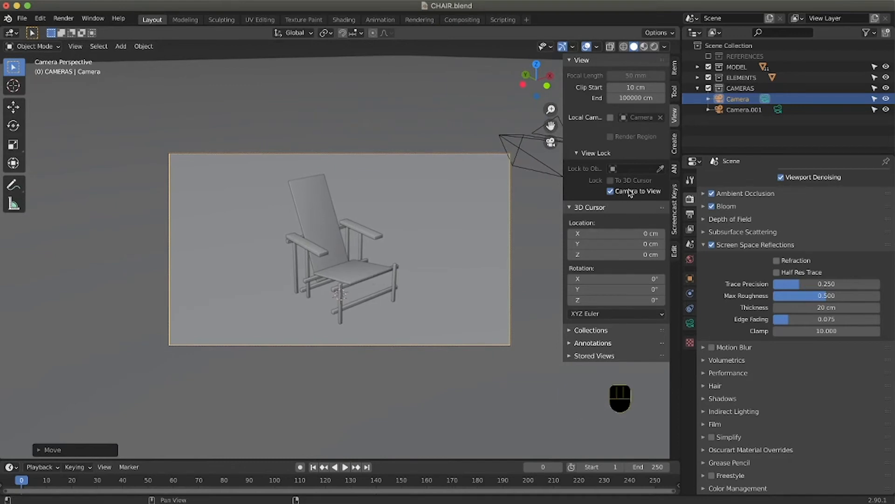
left_click(631, 195)
Step: Leave the camera view, select the second camera and set it as the active camera
middle_click_drag(467, 224, 438, 223)
scroll(469, 228, "down", 3, "ctrl")
left_click(452, 204)
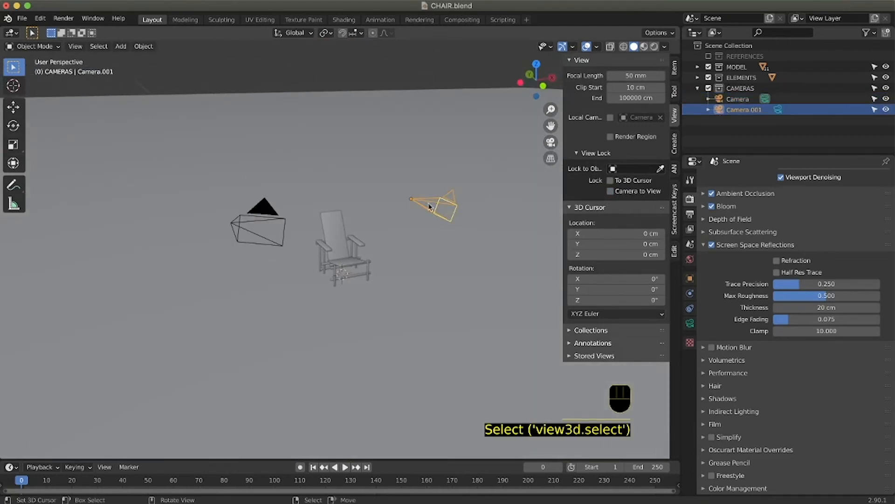
key("ctrl+KP_0")
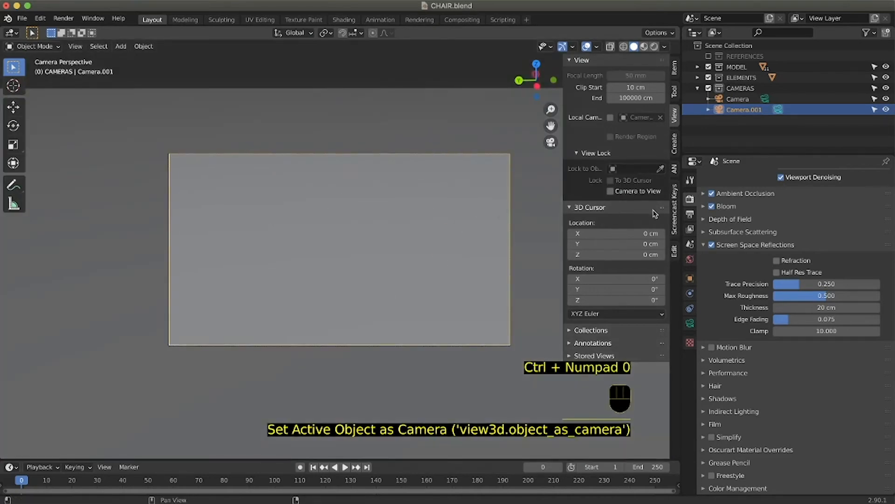
Step: Lock the second camera to the view and bring the chair into frame at a three-quarter angle from the opposite side
left_click(612, 191)
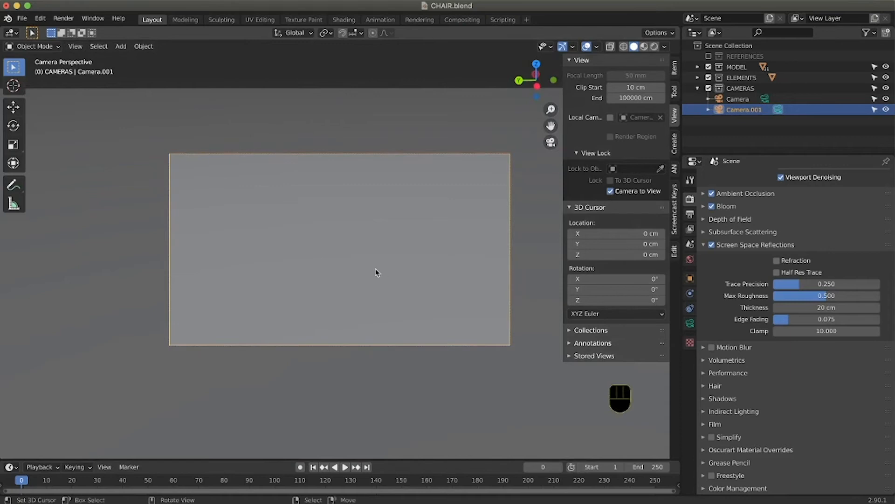
scroll(366, 271, "right", 8)
scroll(366, 270, "right", 10)
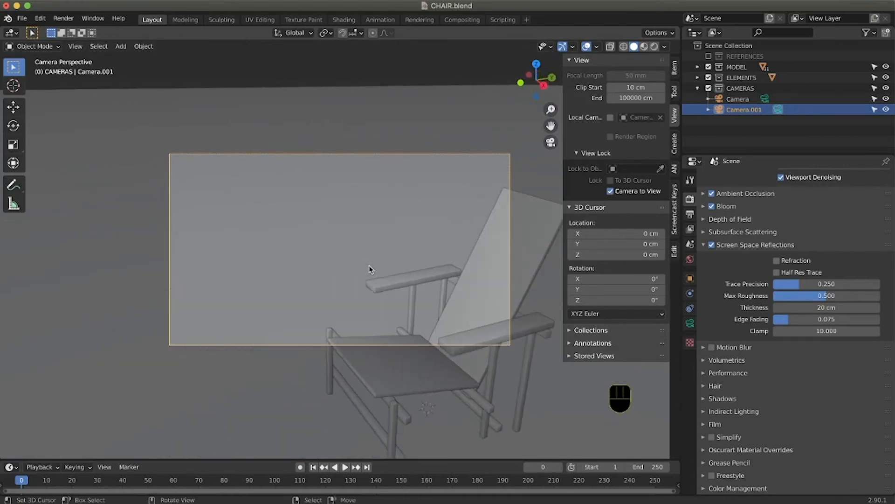
scroll(370, 269, "right", 2)
scroll(366, 266, "down", 2, "ctrl")
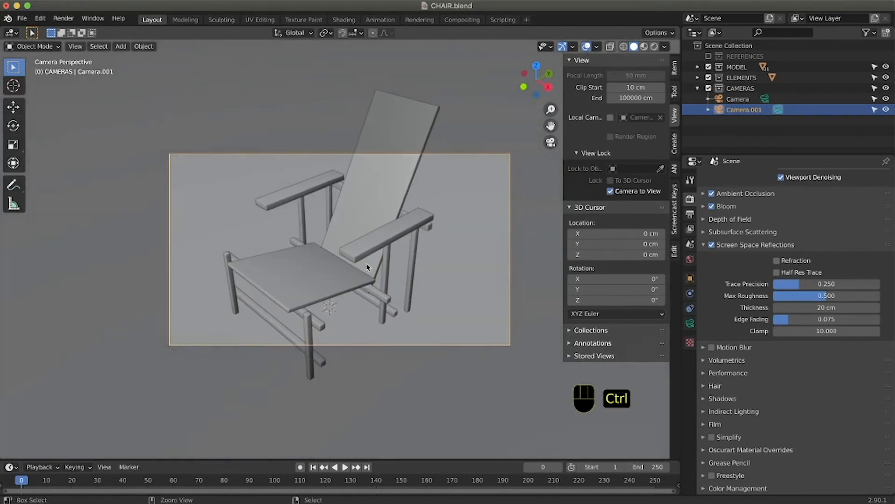
scroll(365, 266, "down", 8)
scroll(366, 269, "down", 5, "ctrl")
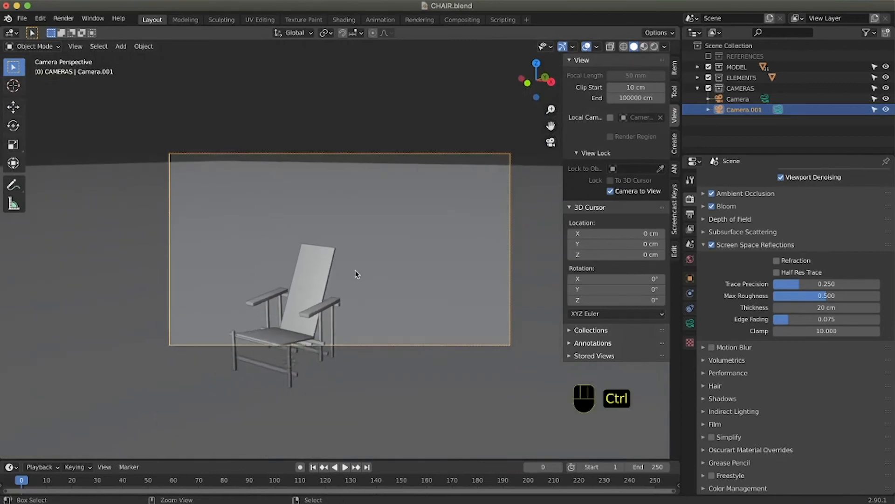
scroll(356, 274, "down", 5, "shift")
scroll(355, 275, "down", 1, "shift")
scroll(356, 276, "up", 3, "ctrl")
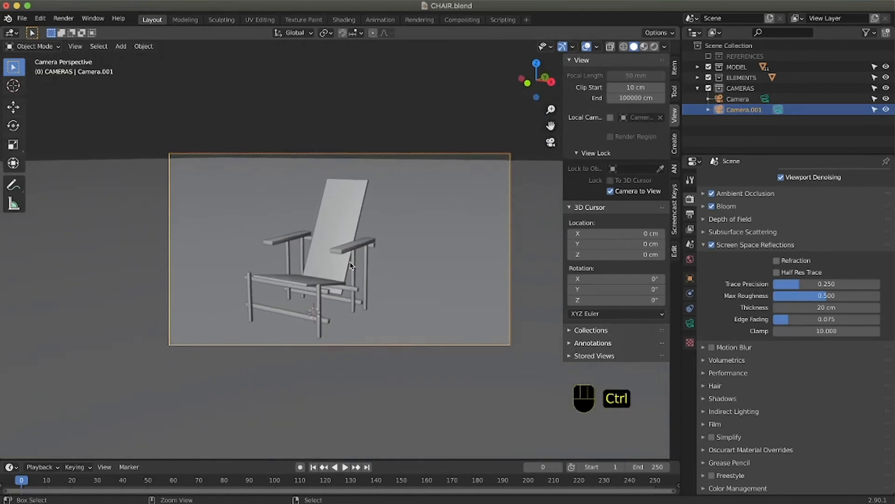
Step: Raise the second camera's viewing angle slightly, keep the whole chair in frame, and unlock the camera from the view
scroll(364, 301, "up", 5)
scroll(384, 285, "left", 3)
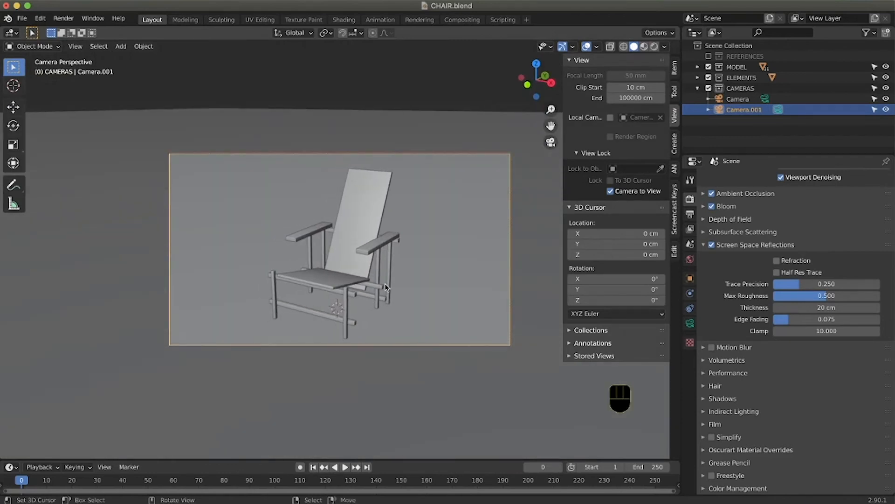
scroll(385, 285, "right", 1)
scroll(387, 287, "up", 3)
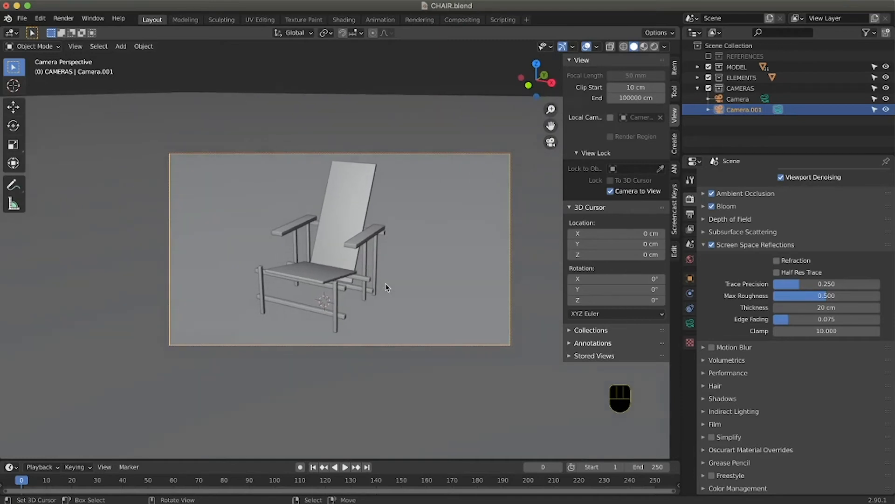
scroll(387, 287, "down", 1)
scroll(387, 288, "down", 2)
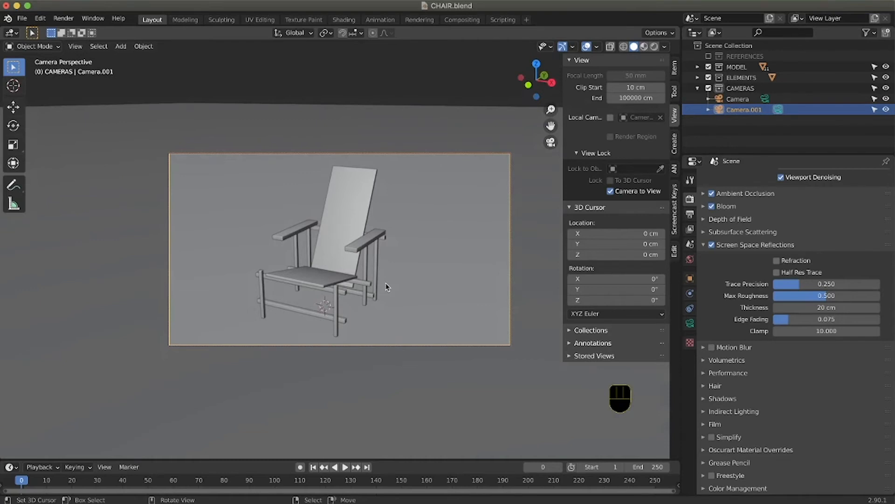
left_click(610, 190)
Step: Leave the camera view, switch to perspective, and set the first camera as the active camera again
key("KP_0")
scroll(371, 275, "left", 5)
scroll(370, 275, "down", 4, "ctrl")
scroll(371, 276, "down", 5)
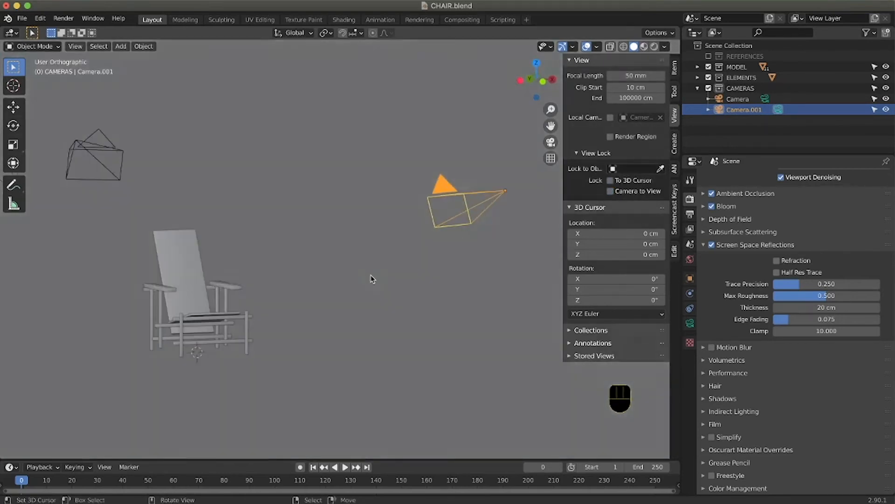
scroll(372, 279, "up", 5)
scroll(373, 276, "left", 6)
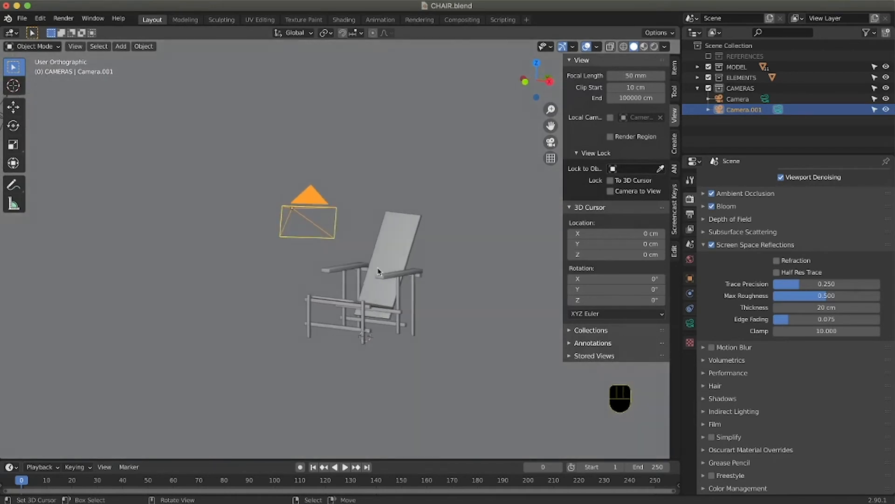
key("KP_5")
scroll(384, 279, "left", 6)
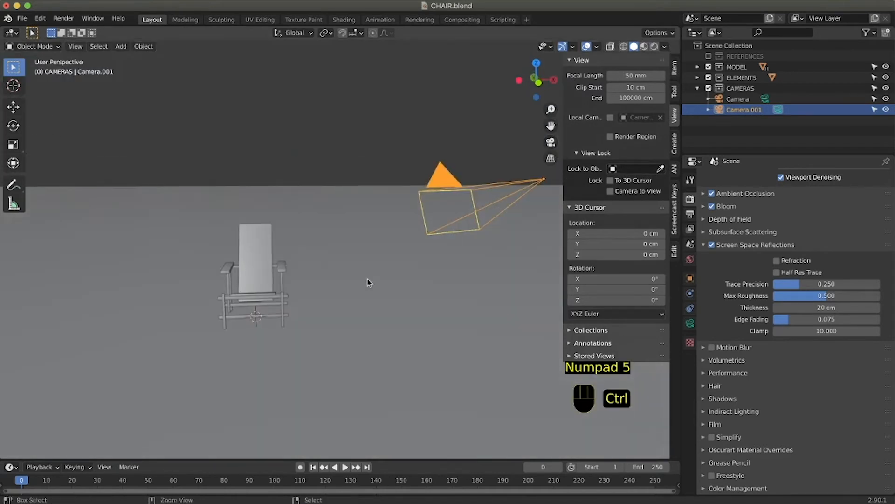
scroll(369, 281, "down", 3, "ctrl")
scroll(368, 282, "up", 3)
scroll(172, 261, "down", 2, "ctrl")
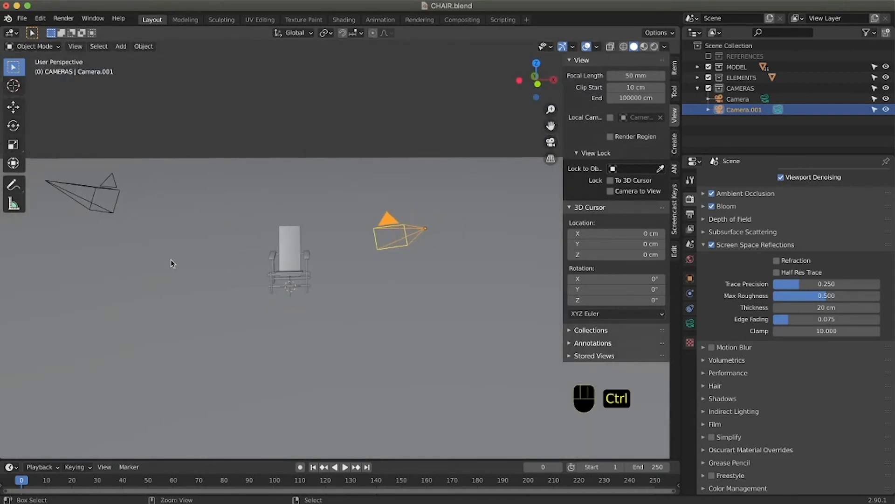
left_click(103, 189)
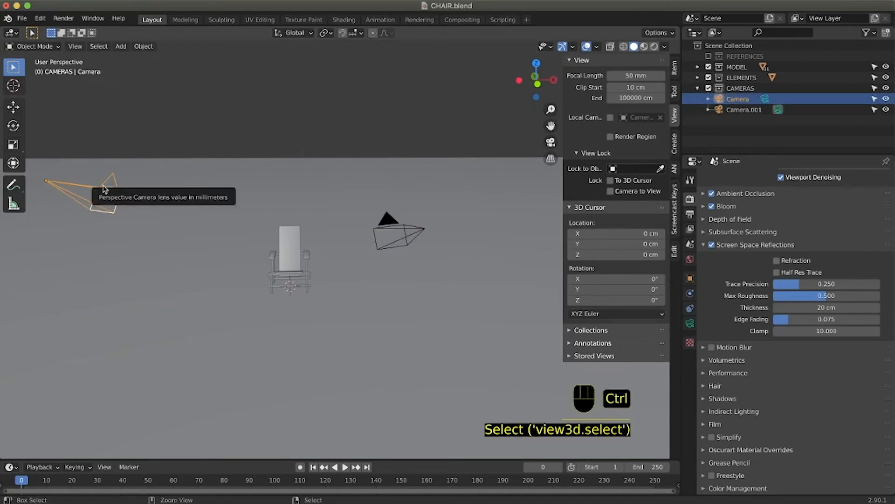
key("ctrl+KP_0")
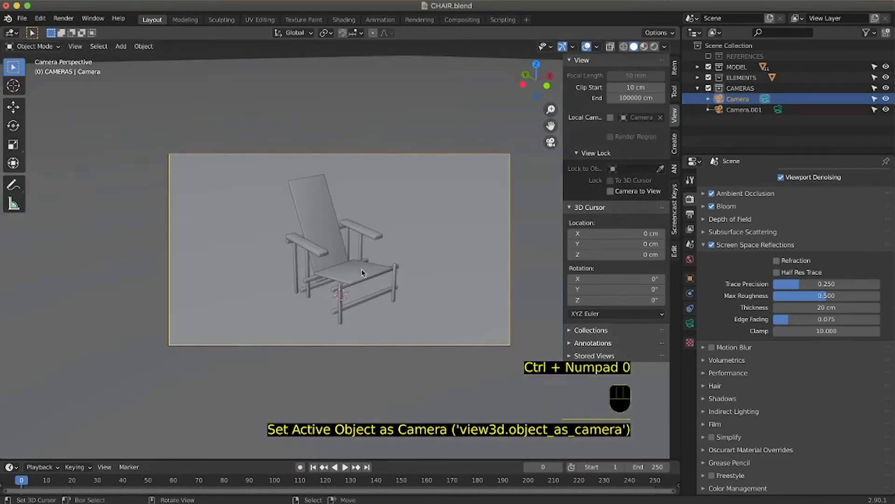
Step: Move the first camera slightly closer to the chair along its local Z axis
left_click(736, 100)
key("g")
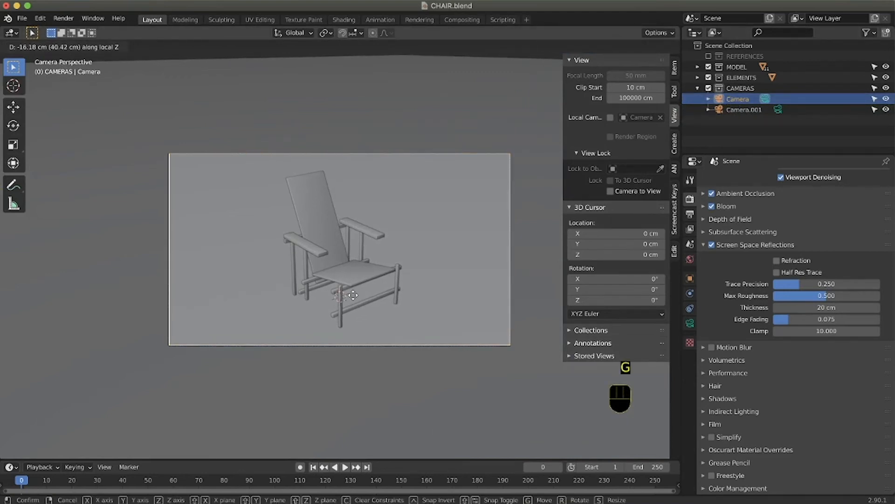
left_click(353, 294)
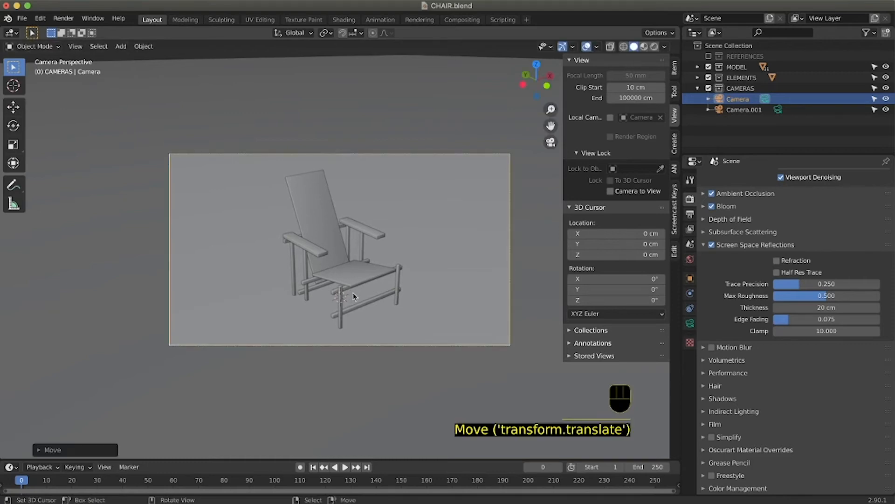
Step: Show the camera view in rendered shading with the viewport overlays hidden
left_click(654, 47)
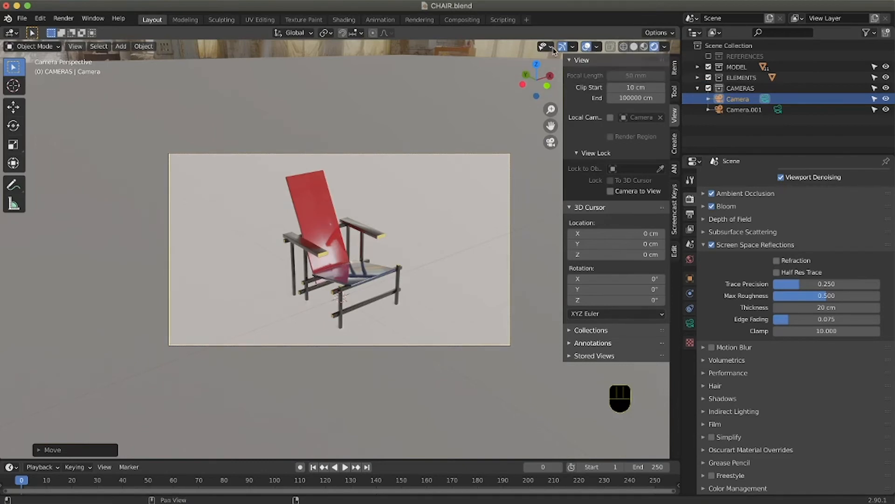
left_click(587, 47)
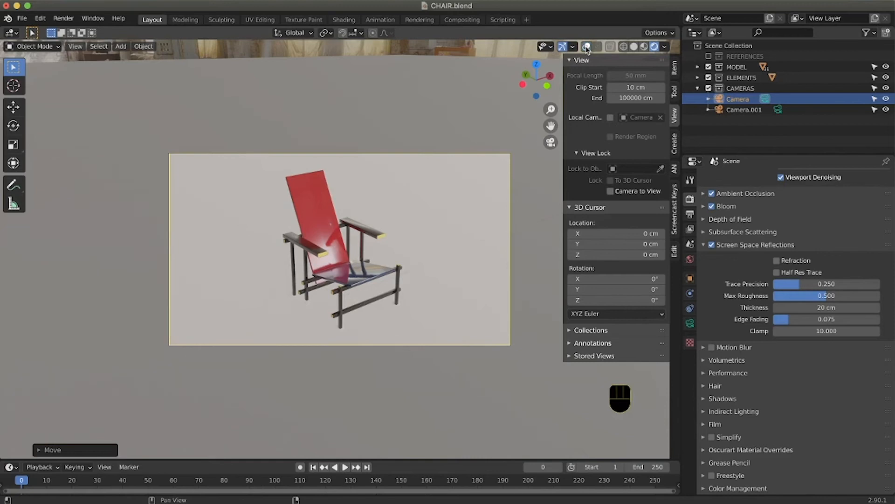
Step: Compare the rendered camera view with and without the viewport overlays, leaving the overlays shown
left_click(587, 47)
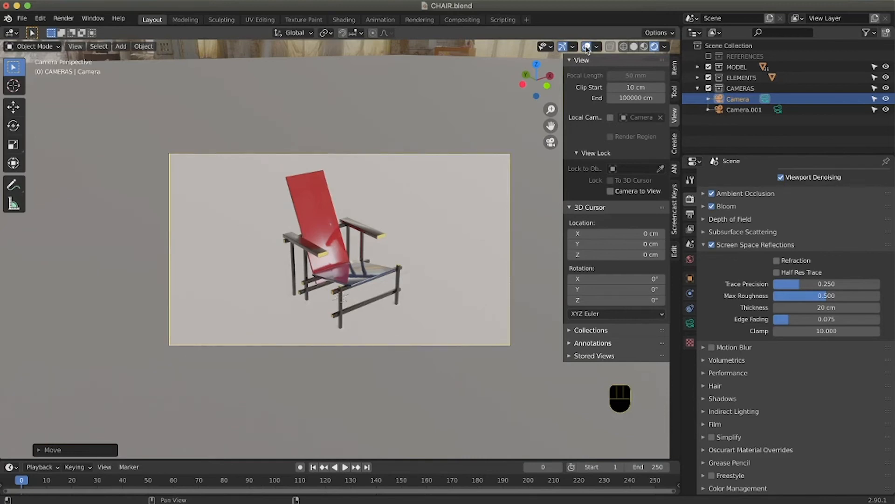
left_click(587, 47)
left_click(587, 47)
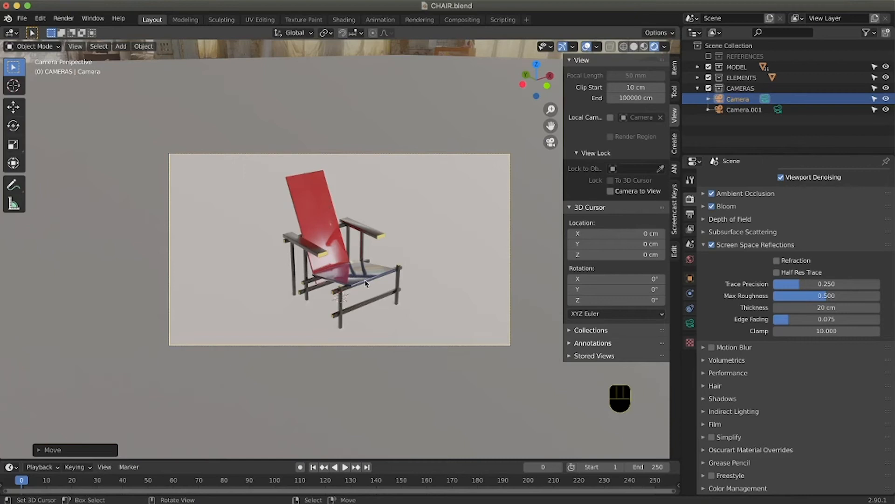
left_click(586, 47)
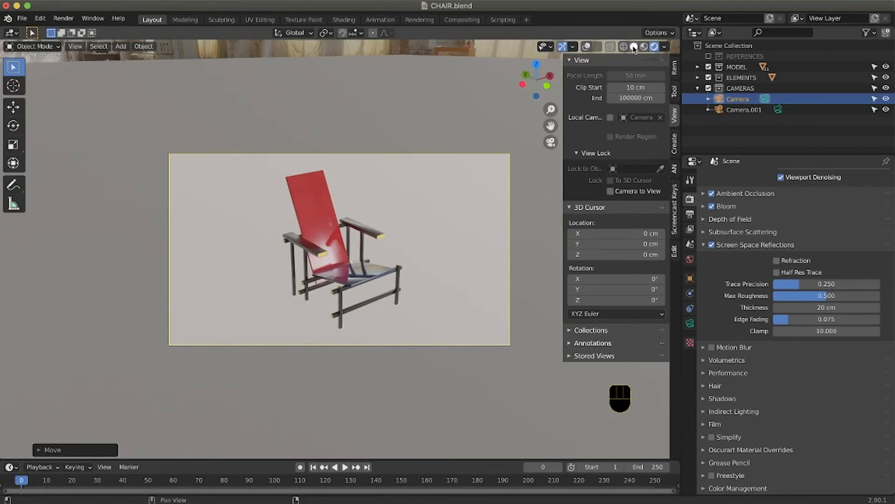
left_click(586, 47)
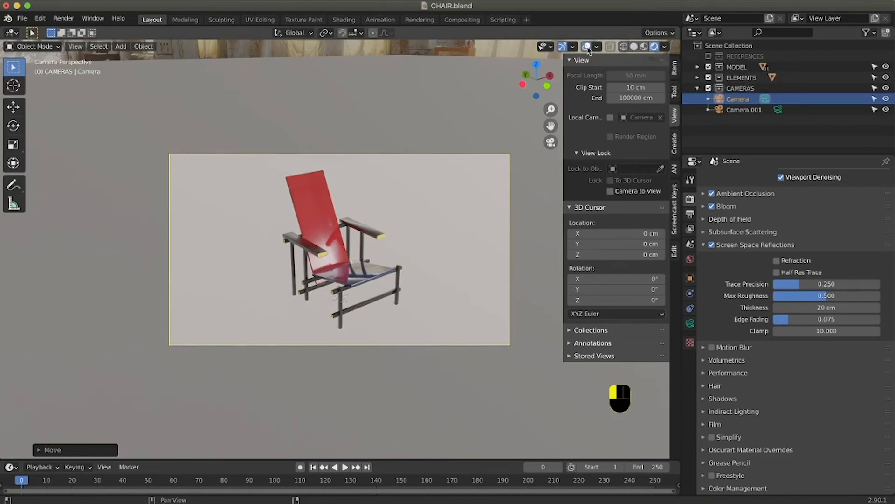
Step: Switch the viewport to solid shading and open the scene's output properties
left_click(635, 47)
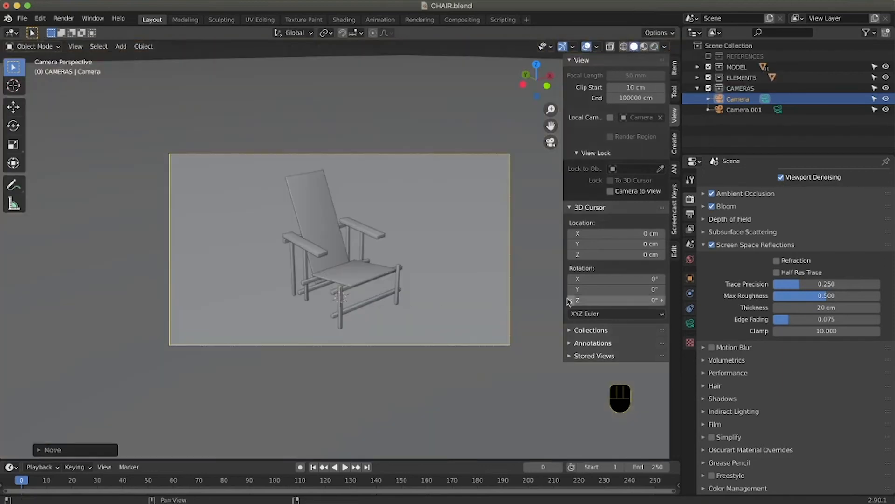
left_click(691, 217)
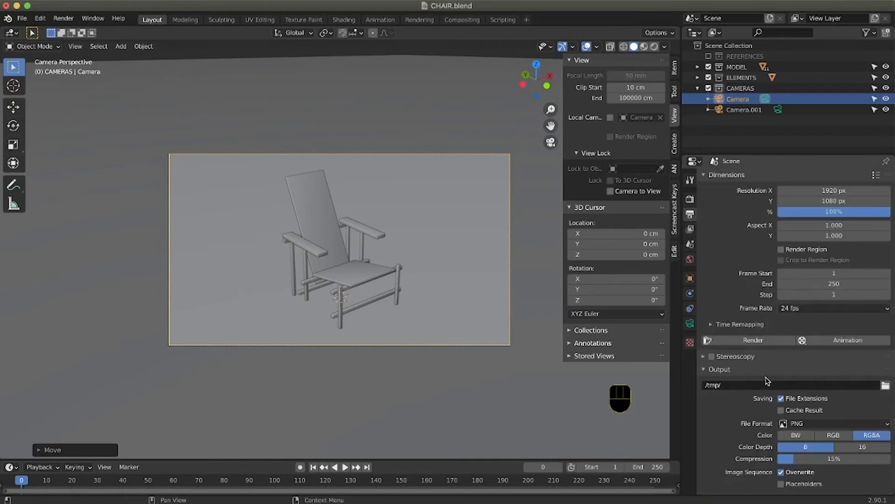
Step: Try a square render format by setting the vertical resolution to 1920 px, and undo the change
left_click(845, 201)
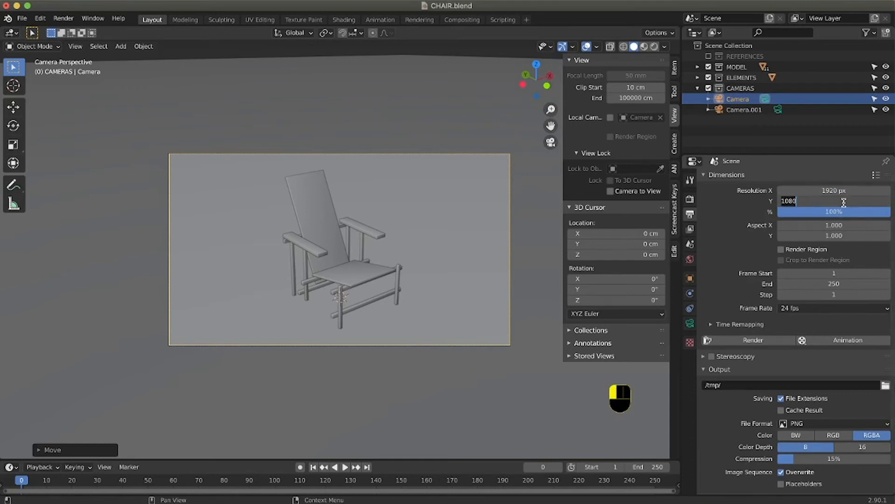
type("1920")
key("Return")
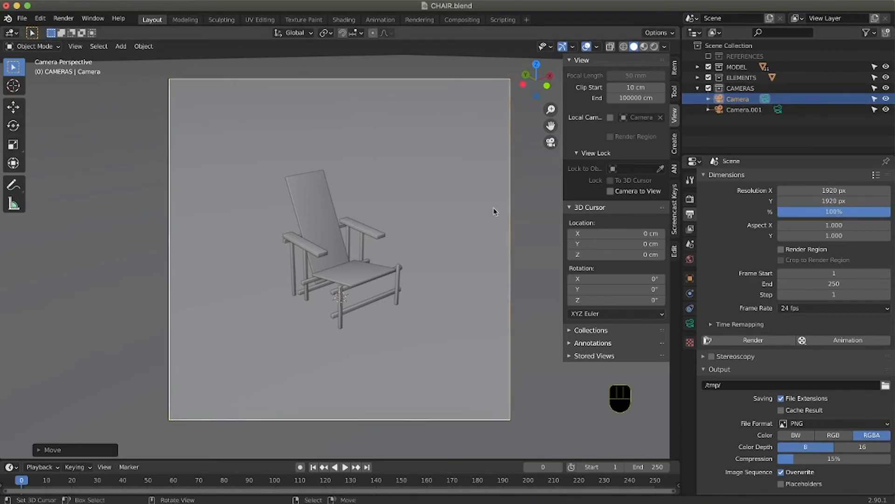
key("super+z")
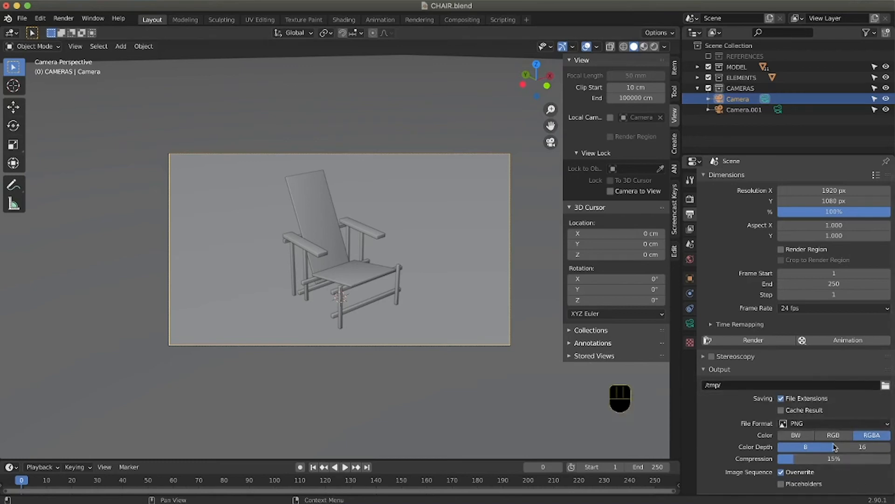
Step: Set the render output file format to JPEG with the quality at 100%
left_click(829, 426)
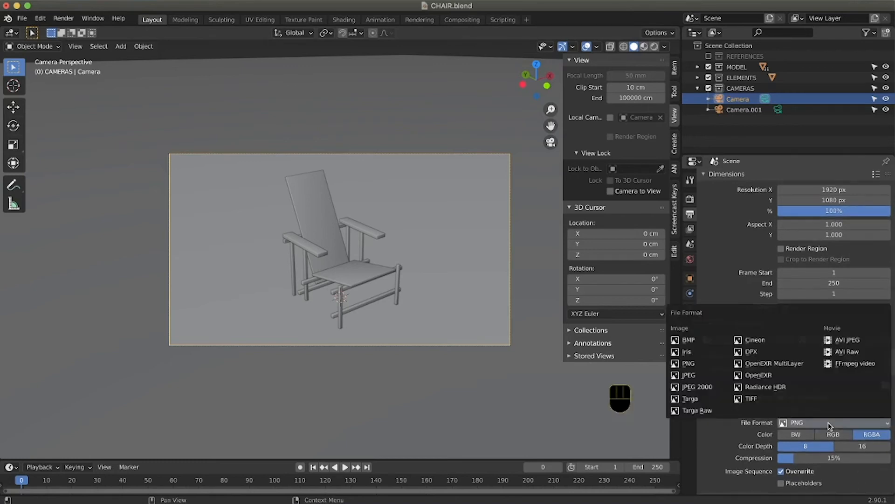
left_click(691, 376)
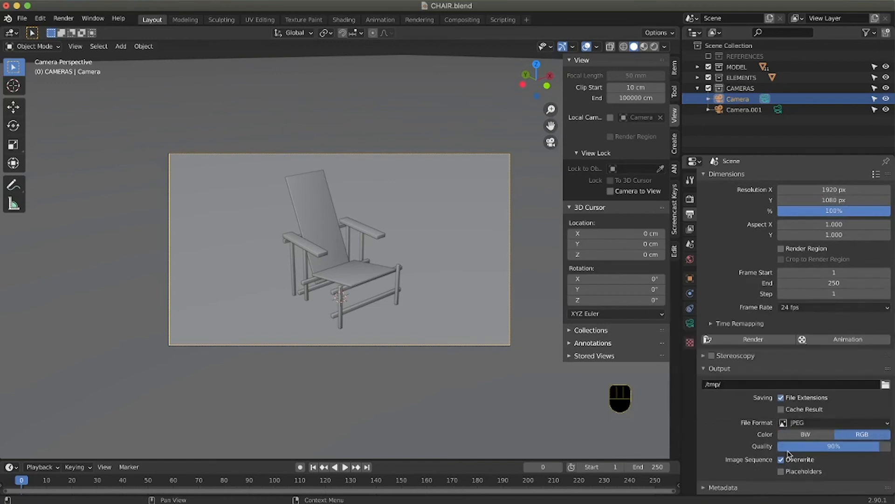
mouse_move(875, 449)
left_mouse_down()
mouse_move(889, 449)
mouse_move(872, 450)
left_mouse_up()
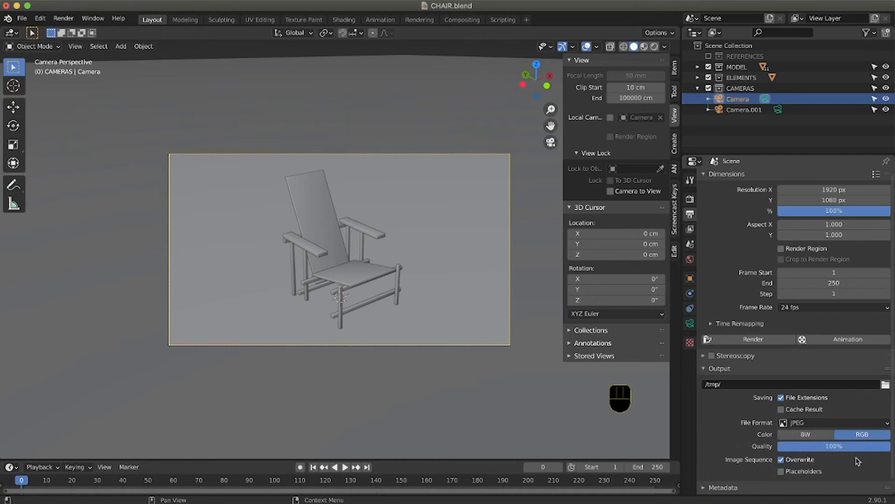
scroll(858, 466, "down", 1)
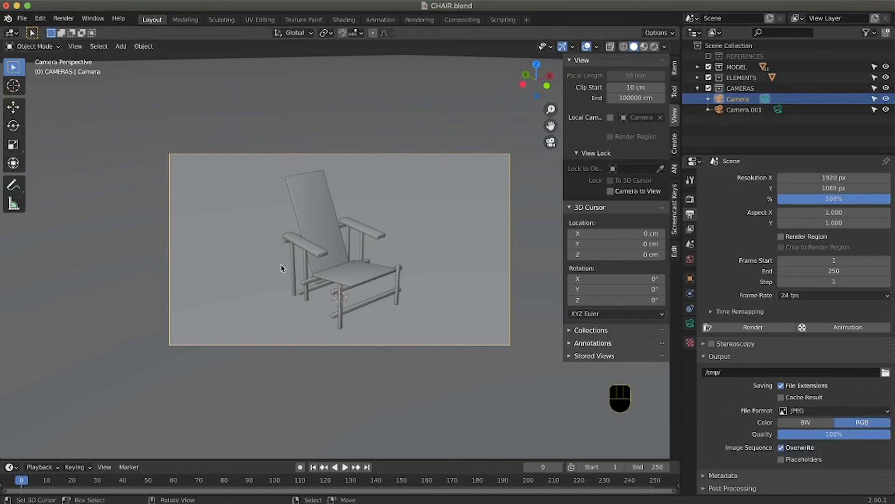
Step: Render a still image from the active camera and move the render window so it is fully in view
left_click(64, 19)
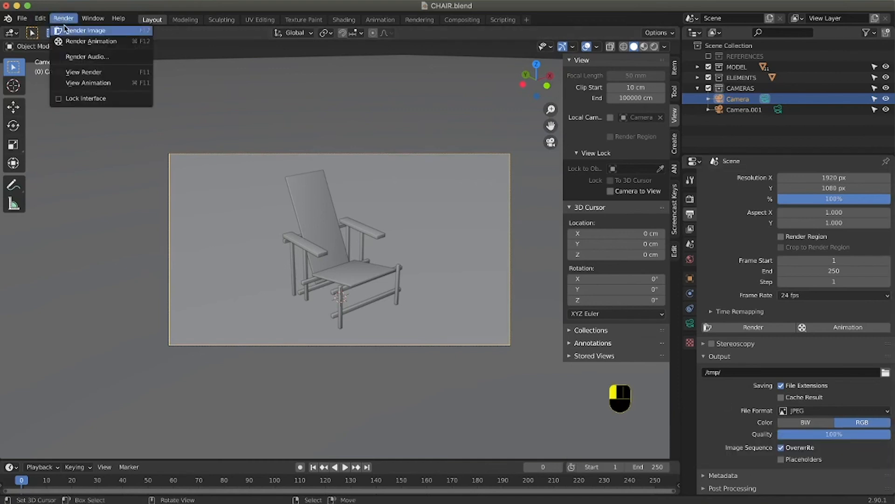
left_click(66, 30)
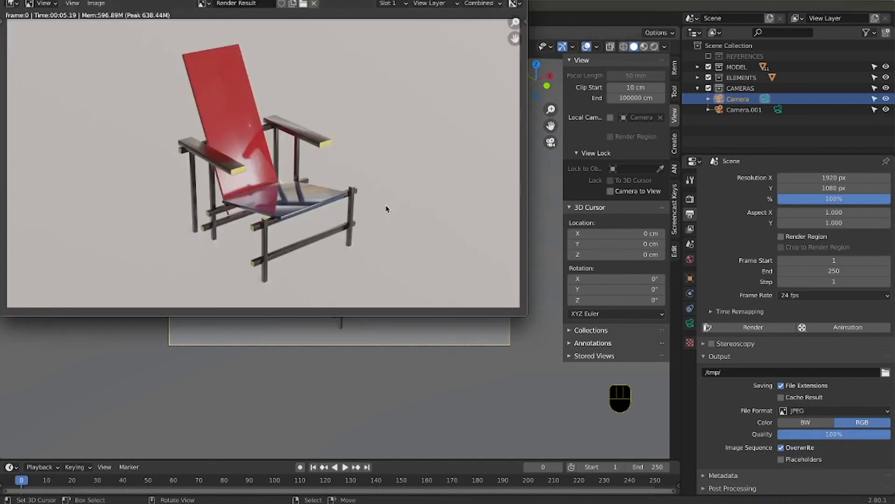
left_click_drag(320, 0, 430, 74)
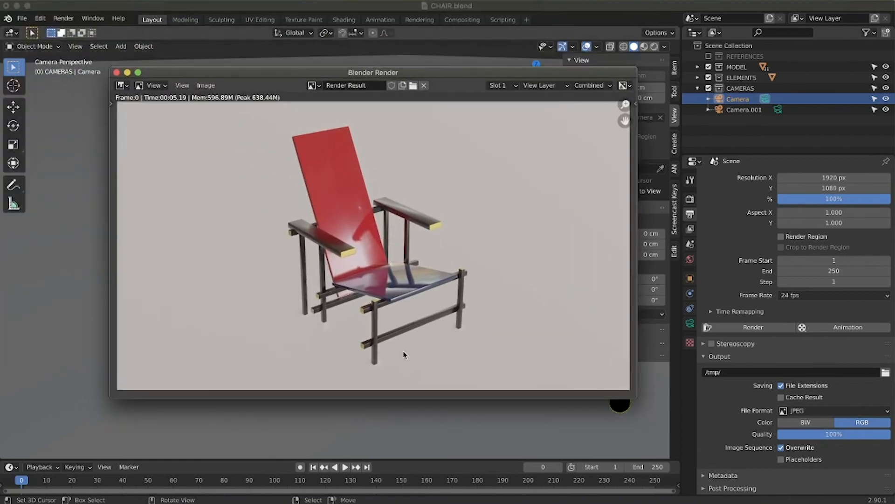
Step: Start saving the rendered image, choosing the Desktop as the destination and CHAIR.jpg as the file name
left_click(208, 86)
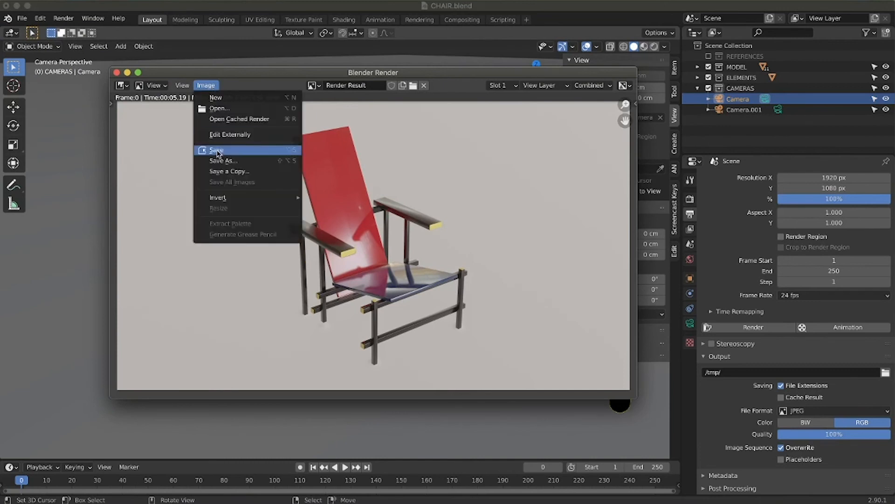
left_click(219, 155)
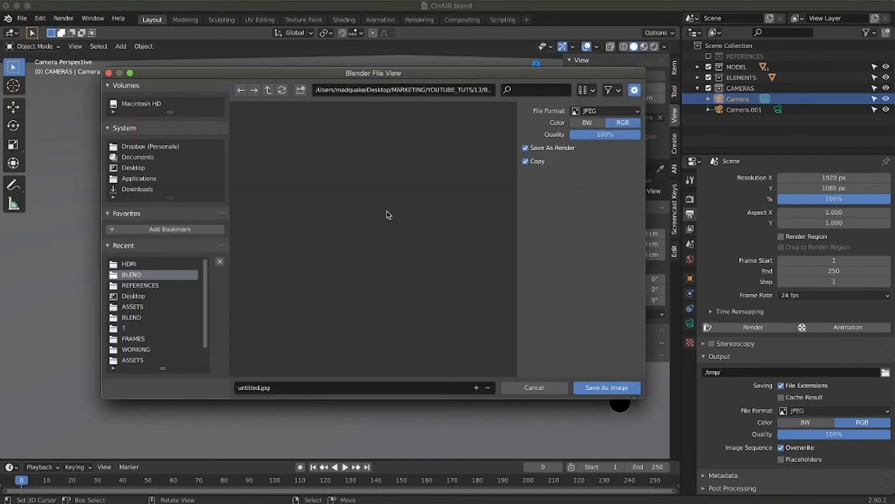
left_click(141, 167)
left_click(250, 388)
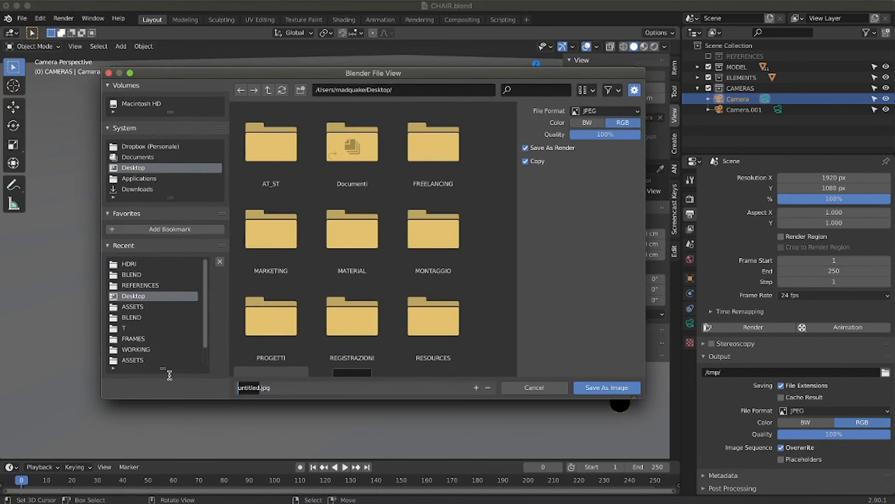
type("CHAIR")
Step: Disable Save As Render, Copy and Relative Path for the image, and save it
left_click(527, 150)
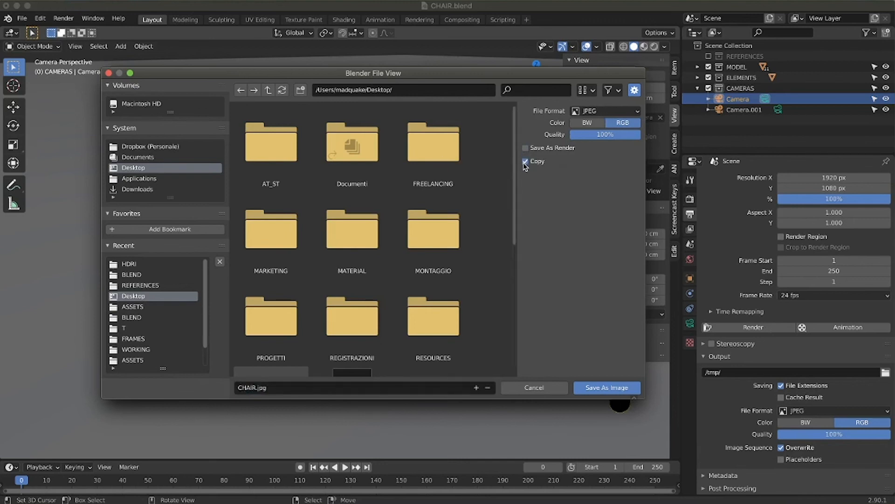
left_click(526, 161)
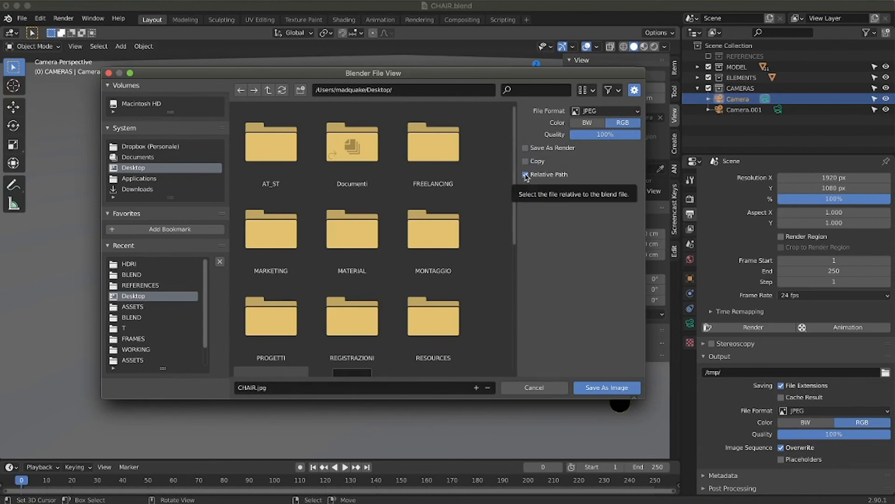
left_click(525, 175)
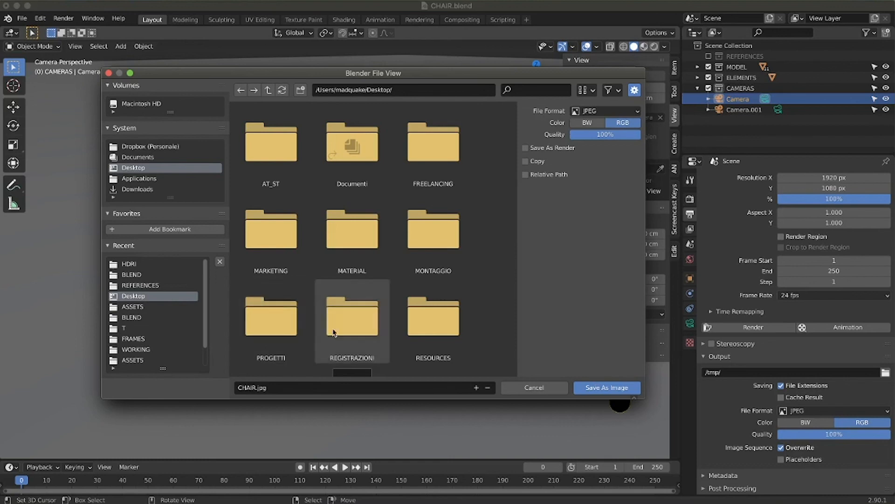
left_click(602, 387)
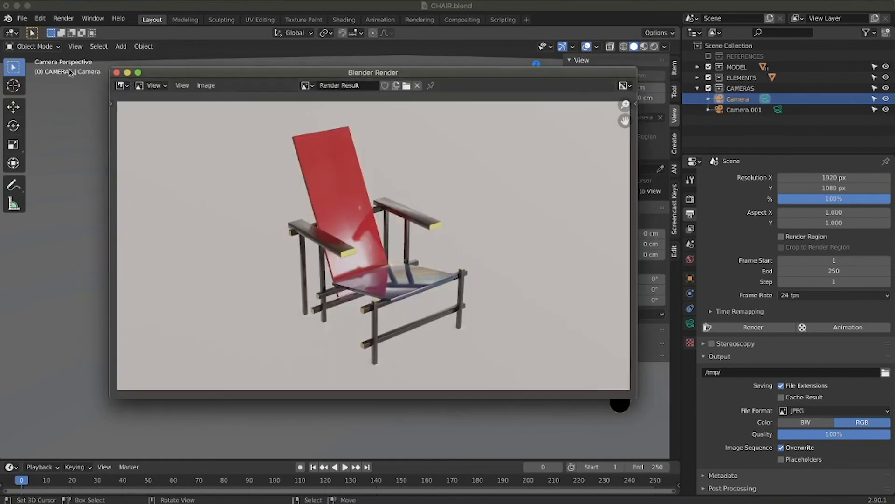
Step: Close the render window and open the saved CHAIR.jpg from the desktop to examine the final render
left_click(117, 73)
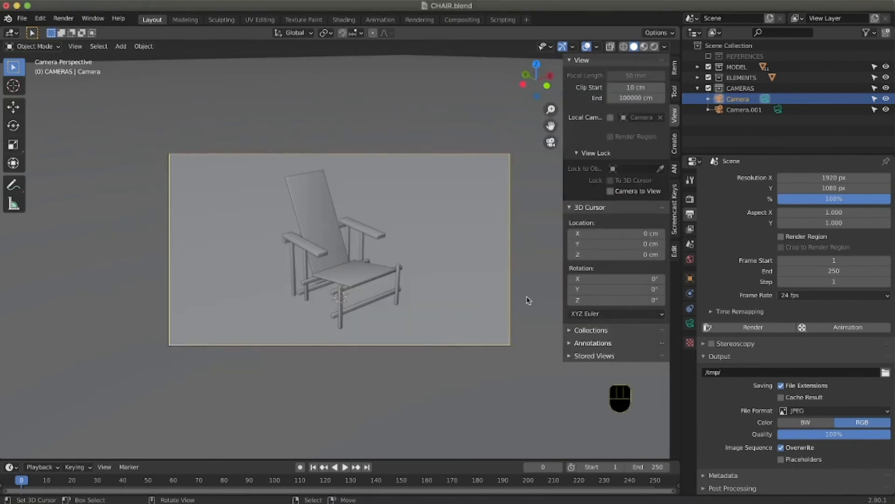
key("F11")
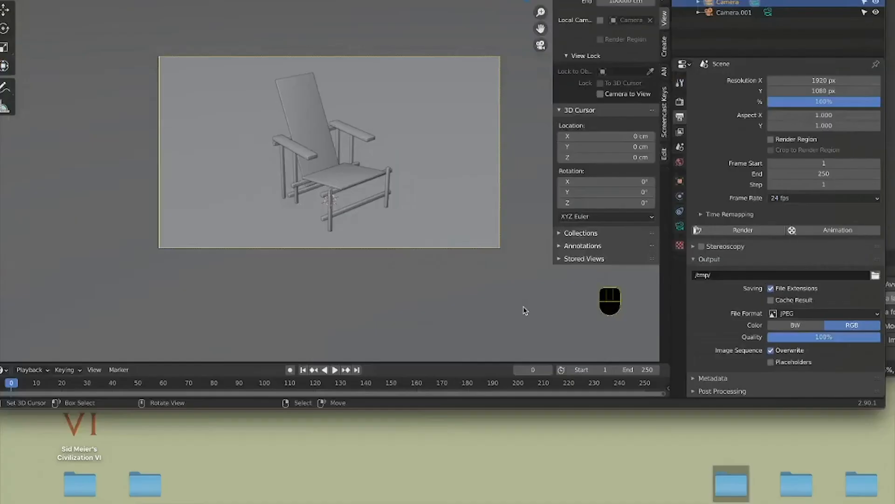
left_click(847, 367)
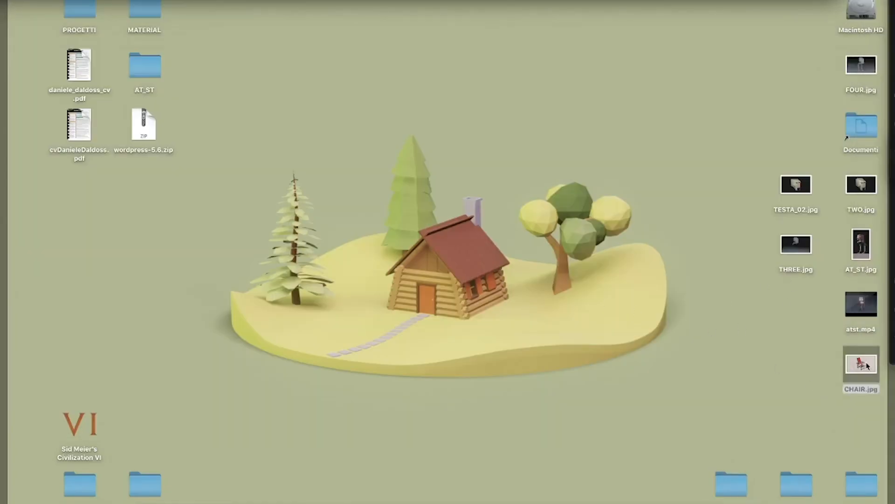
key("F11")
key("space")
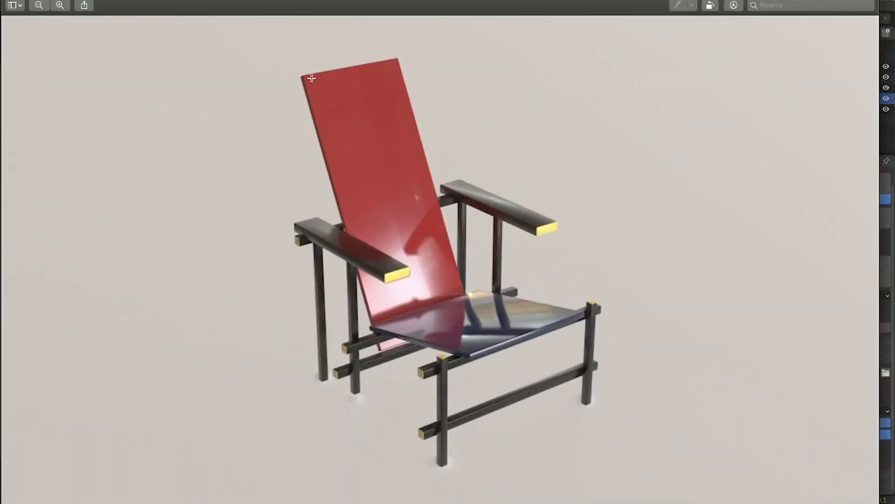